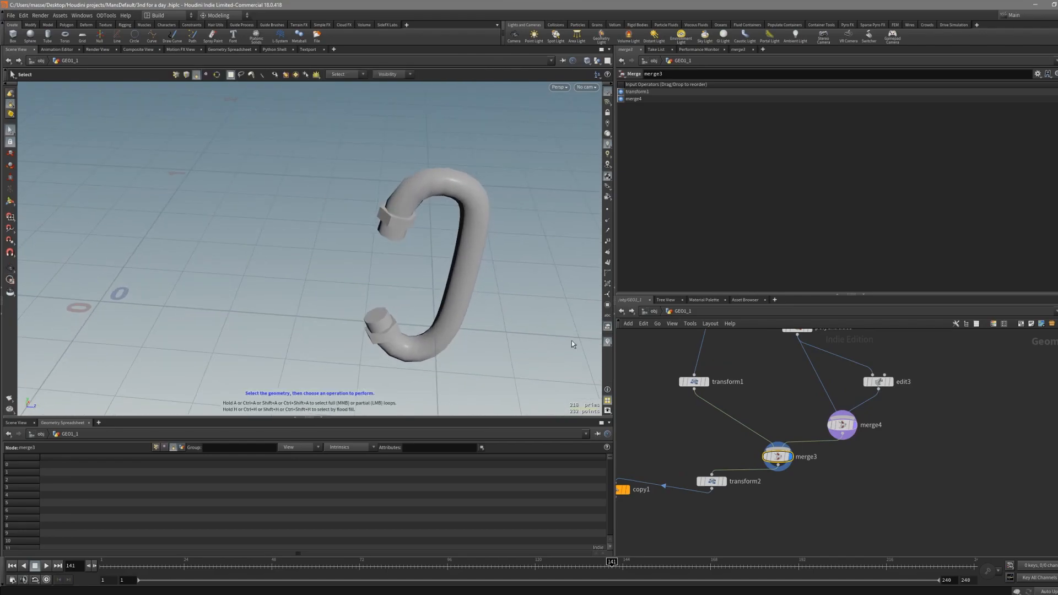
- Browse the node network around the extrude, merge and transform nodes
middle_click_drag(830, 362, 798, 399)
left_click_drag(799, 398, 762, 366)
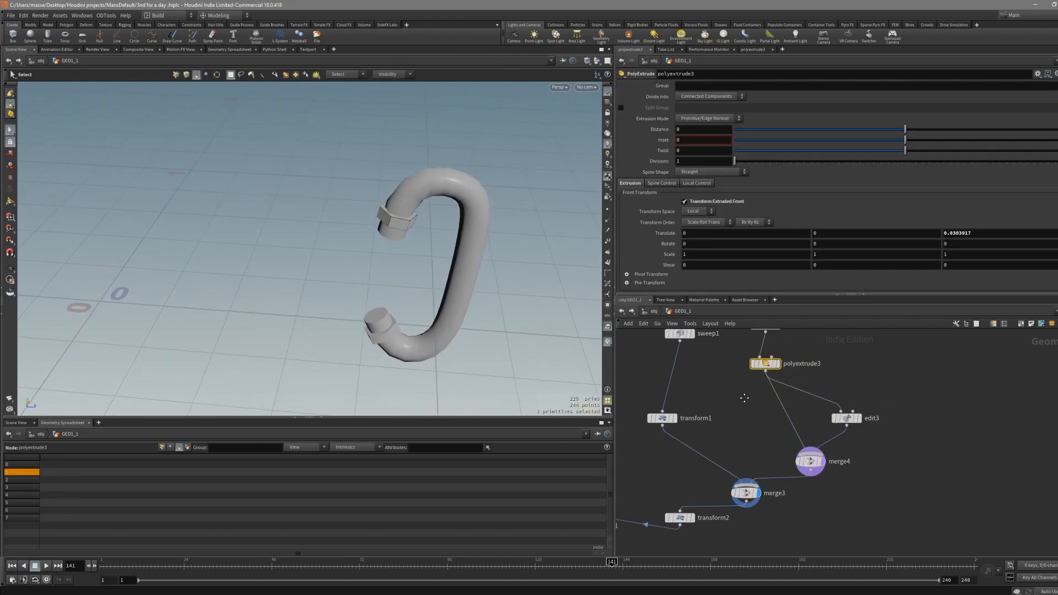
middle_click_drag(744, 398, 718, 462)
left_click_drag(773, 415, 743, 386)
middle_click_drag(708, 450, 741, 395)
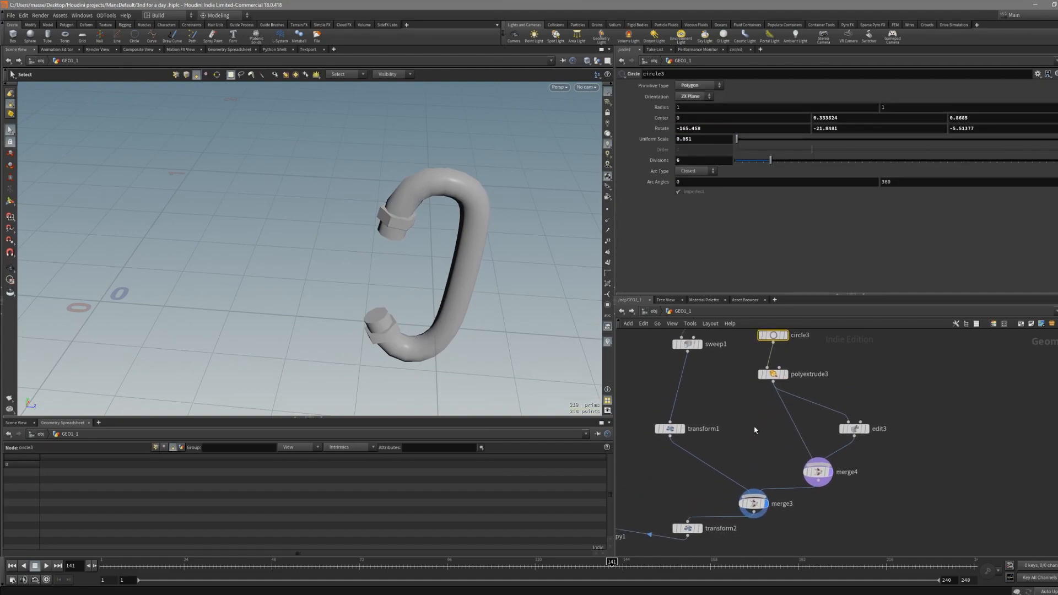
middle_click_drag(749, 451, 752, 430)
middle_click_drag(740, 376, 728, 441)
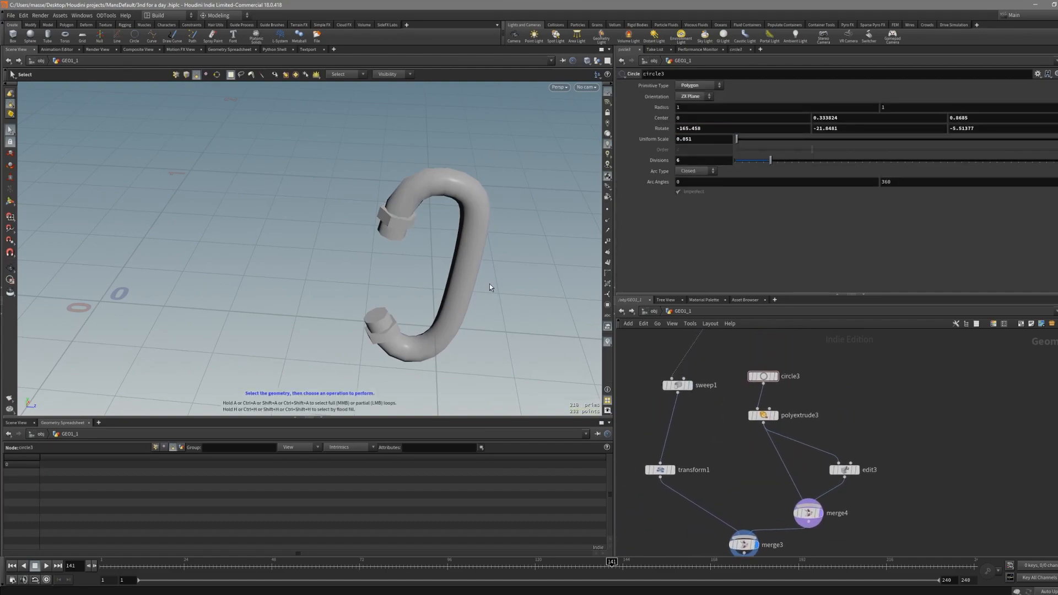
- Select parts of the carabiner geometry in the viewport to see which nodes produce them
double_click(468, 280)
left_click_drag(469, 281, 485, 272, "alt")
double_click(405, 221)
left_click_drag(404, 225, 403, 288, "alt")
double_click(395, 323)
left_click(381, 322)
double_click(407, 343)
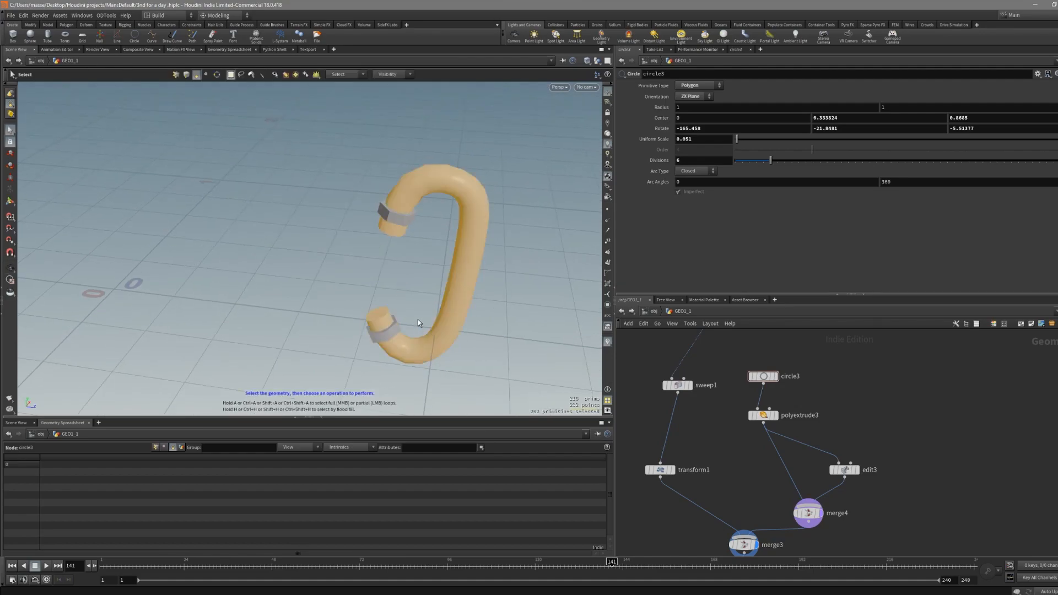
left_click(395, 330)
left_click(408, 222)
- Navigate the network down to the copy1 node and display its ring of carabiner copies
middle_click_drag(810, 529, 820, 477)
left_click(799, 441)
left_click(788, 483)
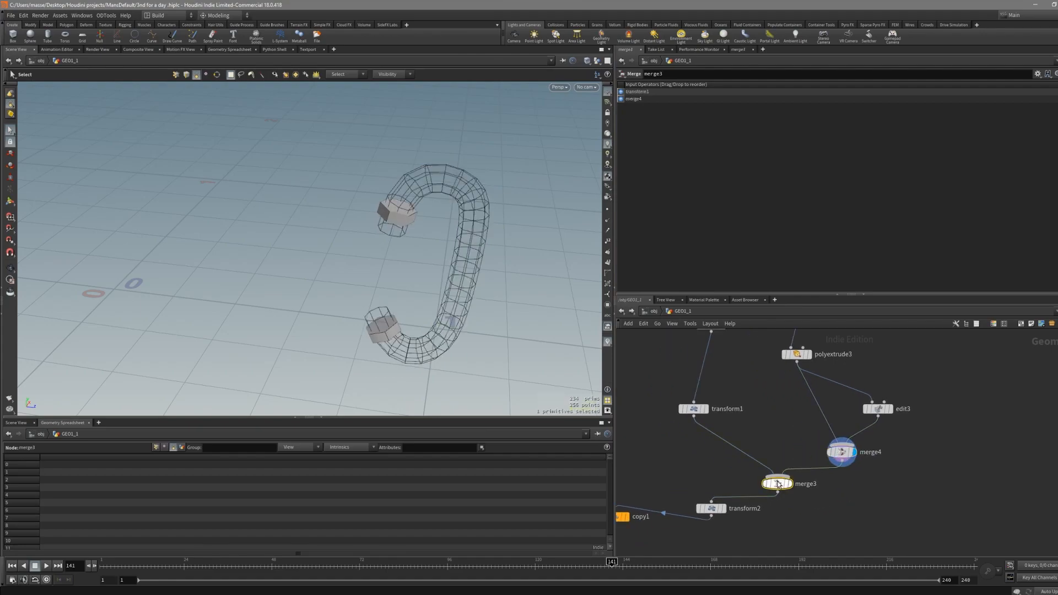
middle_click_drag(747, 549, 817, 496)
left_click_drag(816, 488, 780, 453)
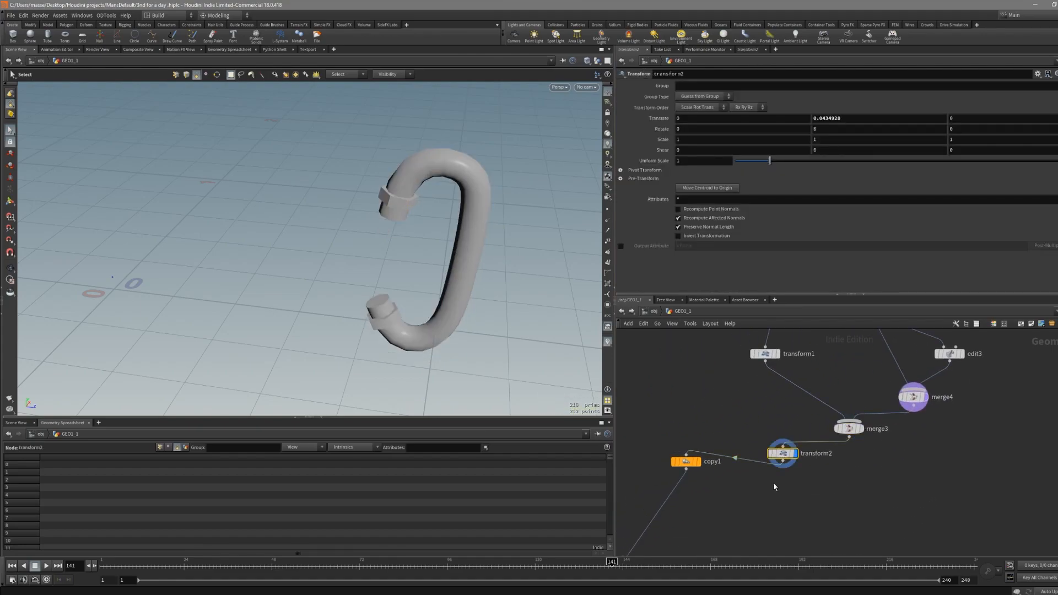
middle_click_drag(727, 503, 779, 479)
left_click(746, 441)
scroll(314, 249, "down", 5)
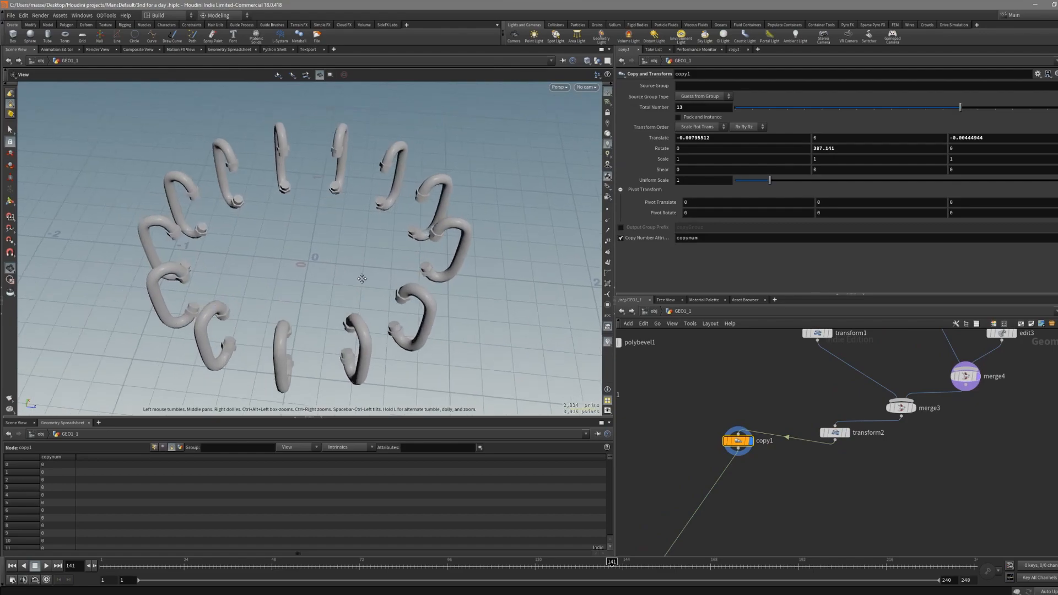
- Select a single carabiner copy and inspect its copynum values in the geometry spreadsheet
left_click_drag(314, 249, 341, 259)
key("s")
scroll(772, 466, "up", 2)
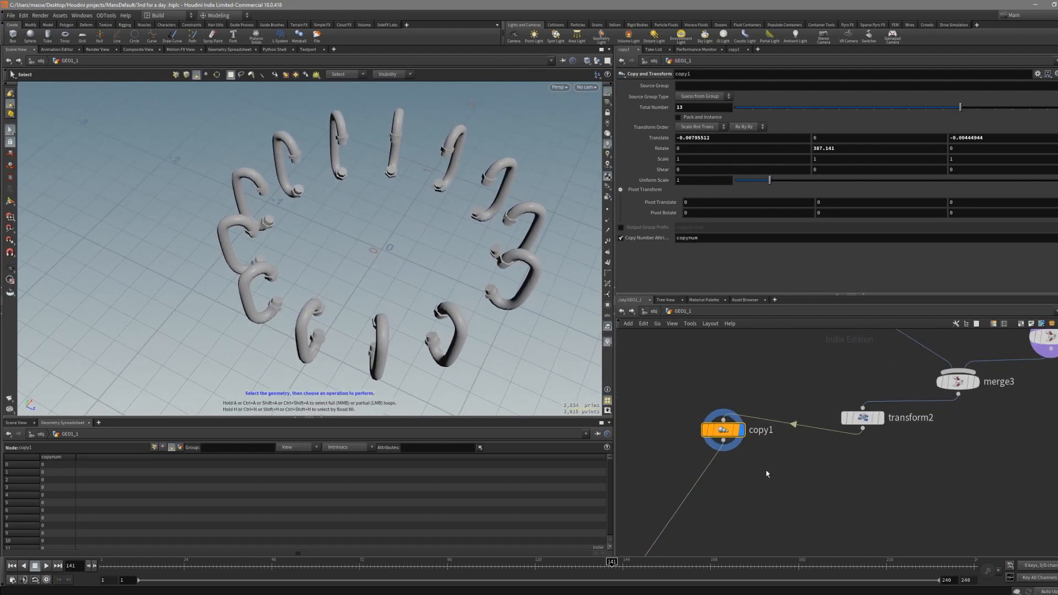
mouse_move(665, 239)
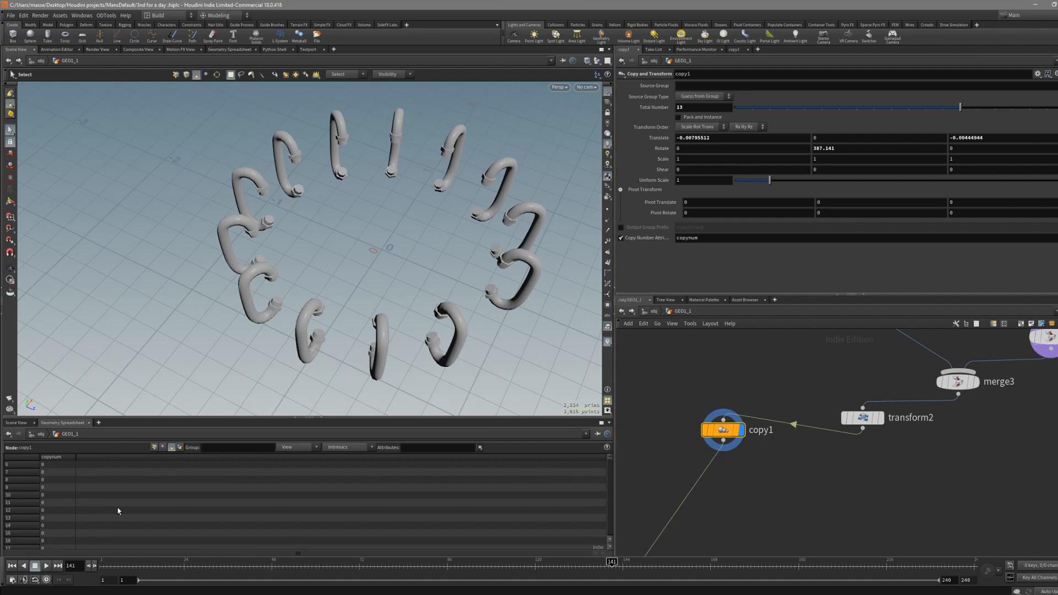
left_click(319, 338)
left_click_drag(340, 277, 286, 365)
left_click_drag(298, 380, 359, 387, "alt")
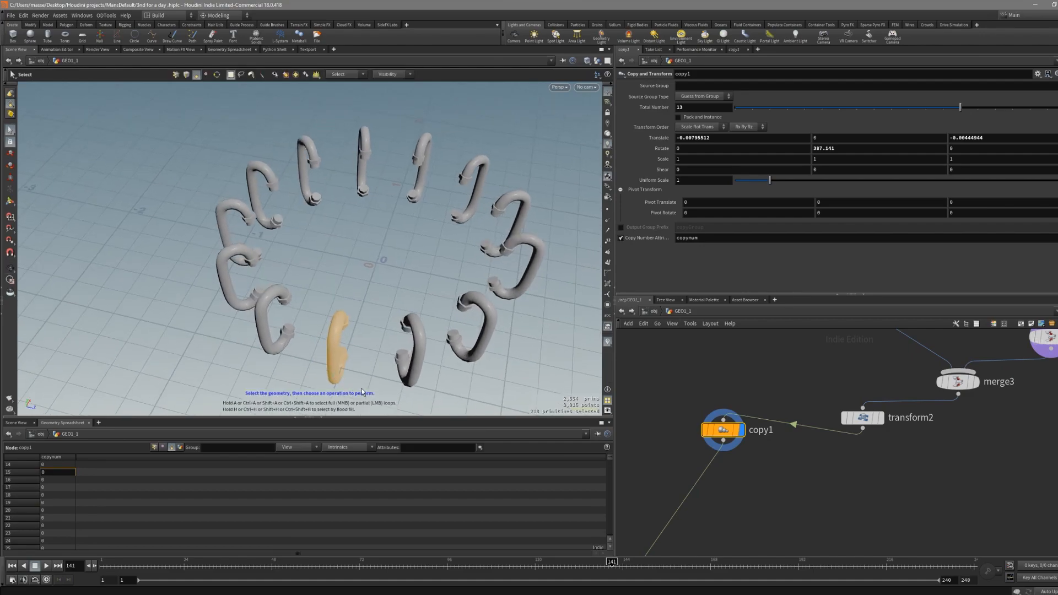
middle_click_drag(360, 384, 374, 346, "alt")
left_click_drag(387, 227, 336, 351)
scroll(282, 492, "down", 1)
left_click_drag(609, 460, 609, 499)
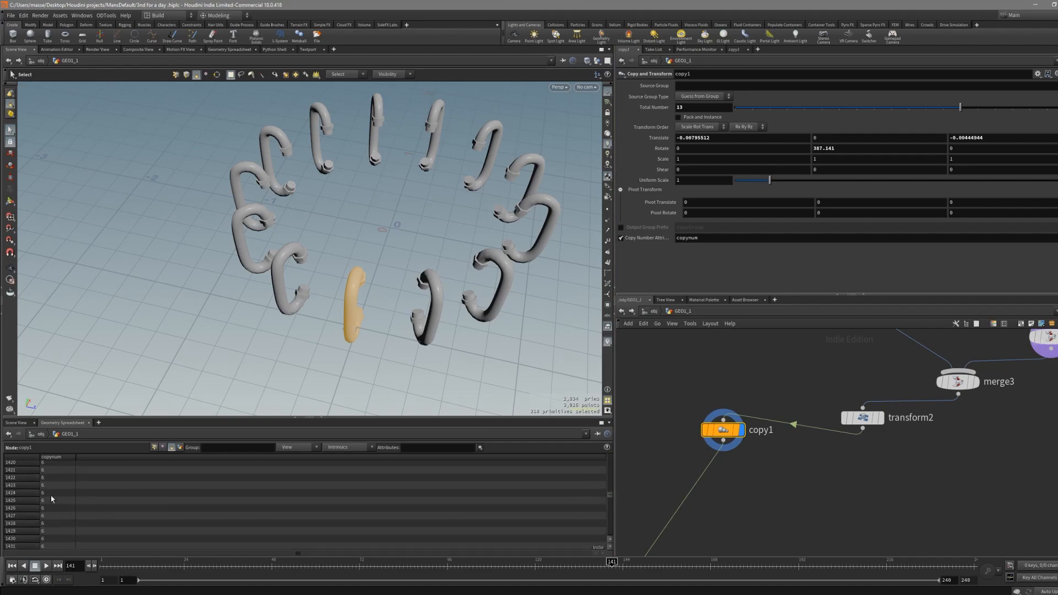
scroll(52, 512, "down", 4)
scroll(53, 530, "down", 3)
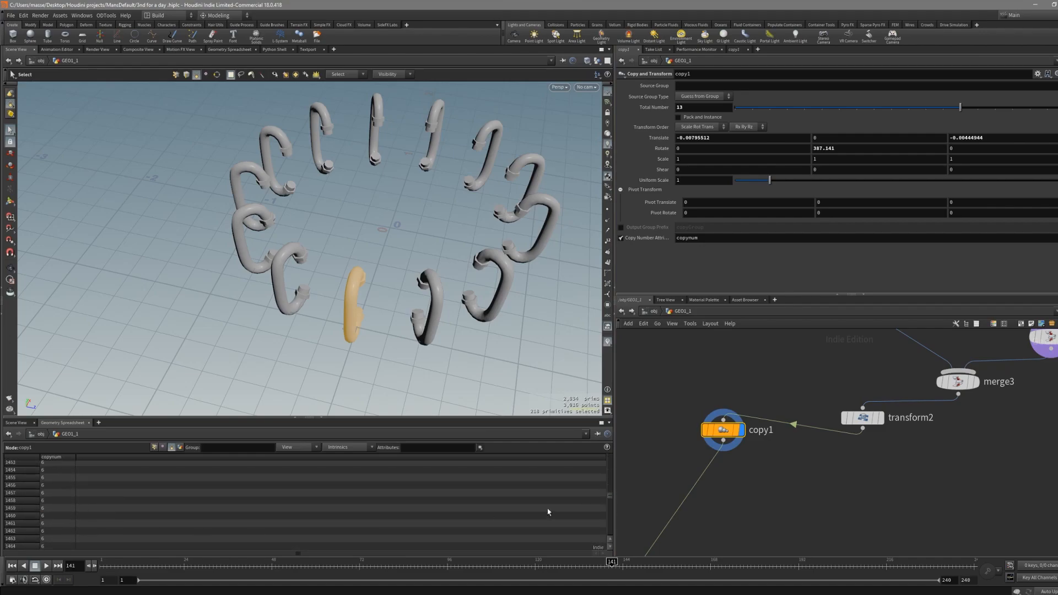
- Examine rows of the copynum attribute in the geometry spreadsheet
left_click_drag(610, 497, 609, 505)
left_click(63, 491)
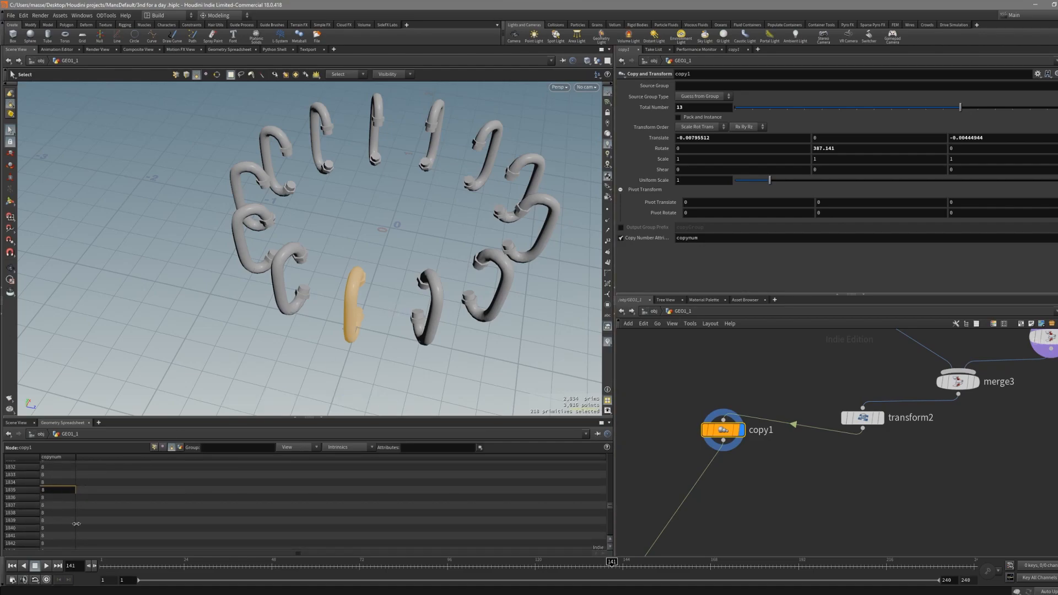
left_click(62, 529)
left_click(69, 476, "shift")
left_click(66, 483)
left_click(65, 537, "shift")
scroll(66, 532, "down", 1)
left_click(67, 520)
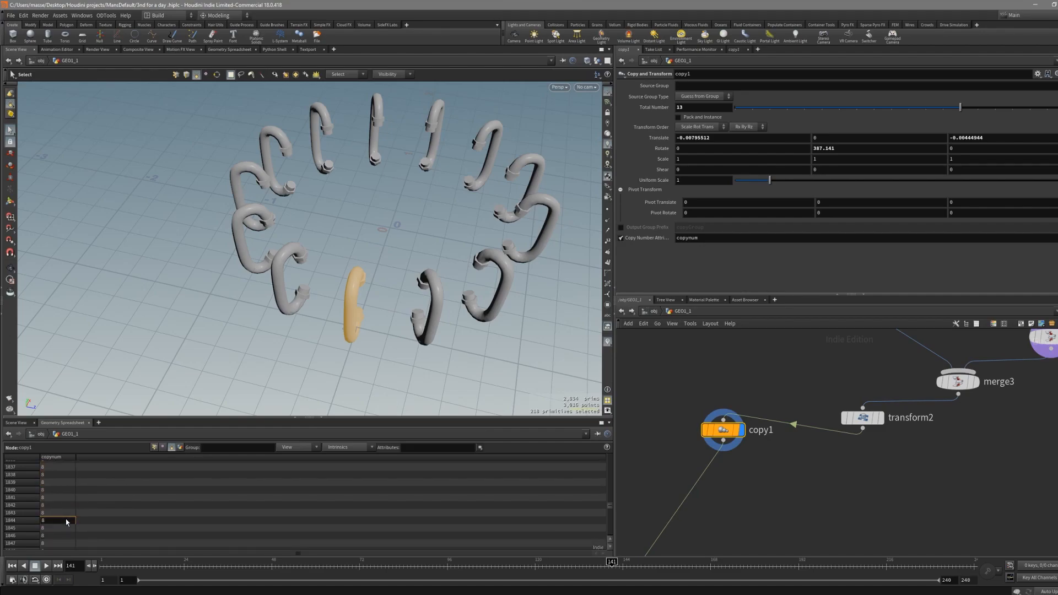
- Select individual carabiner copies in the viewport to compare them
left_click(379, 314)
left_click_drag(387, 241, 334, 387)
left_click_drag(333, 355, 392, 342, "alt")
left_click(397, 385)
left_click_drag(383, 237, 416, 330)
left_click(404, 366)
left_click_drag(403, 366, 382, 372, "alt")
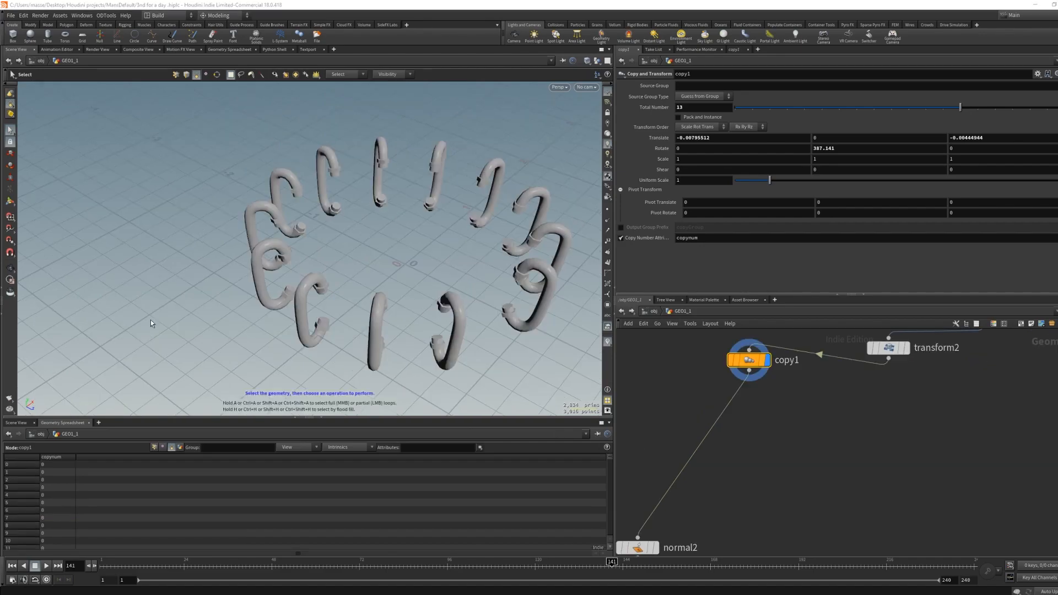
left_click_drag(292, 323, 370, 331, "alt")
- Add a Delete node and wire it between copy1 and normal2
left_click_drag(765, 408, 710, 415)
key("Tab")
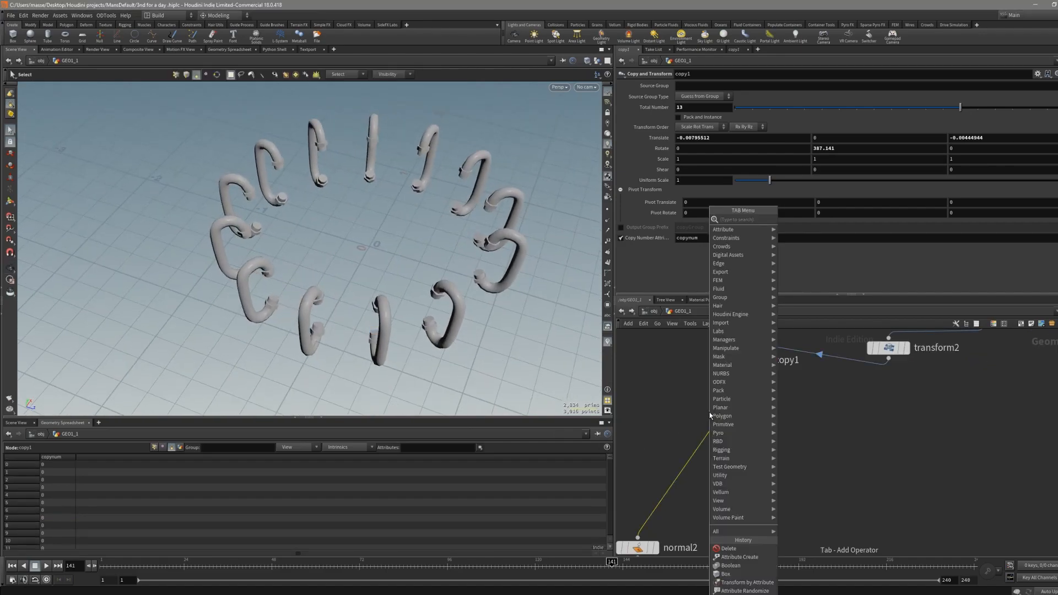
type("delete")
key("Return")
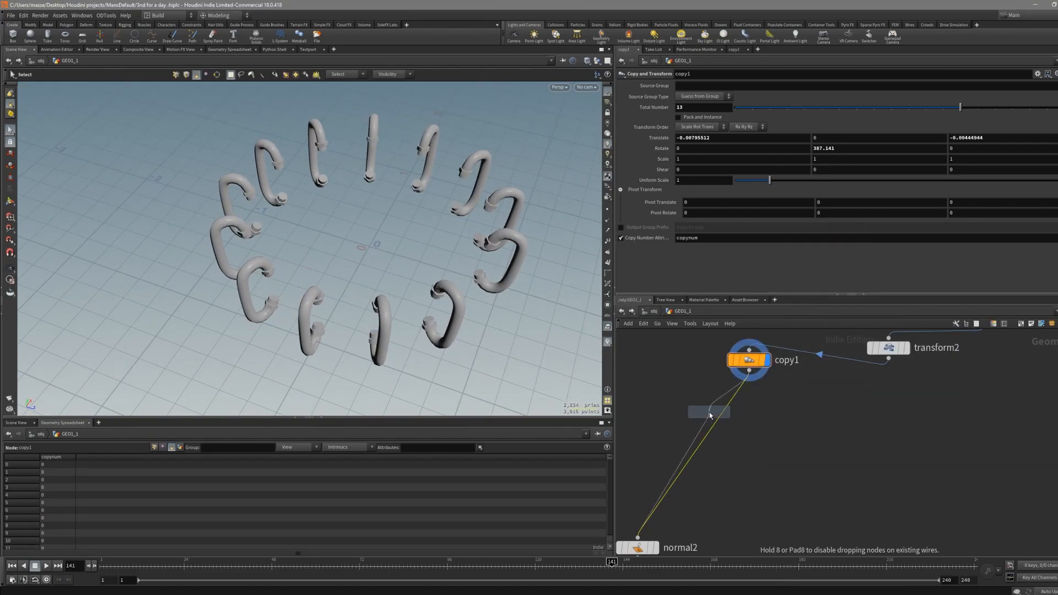
left_click(755, 469)
left_click(767, 463)
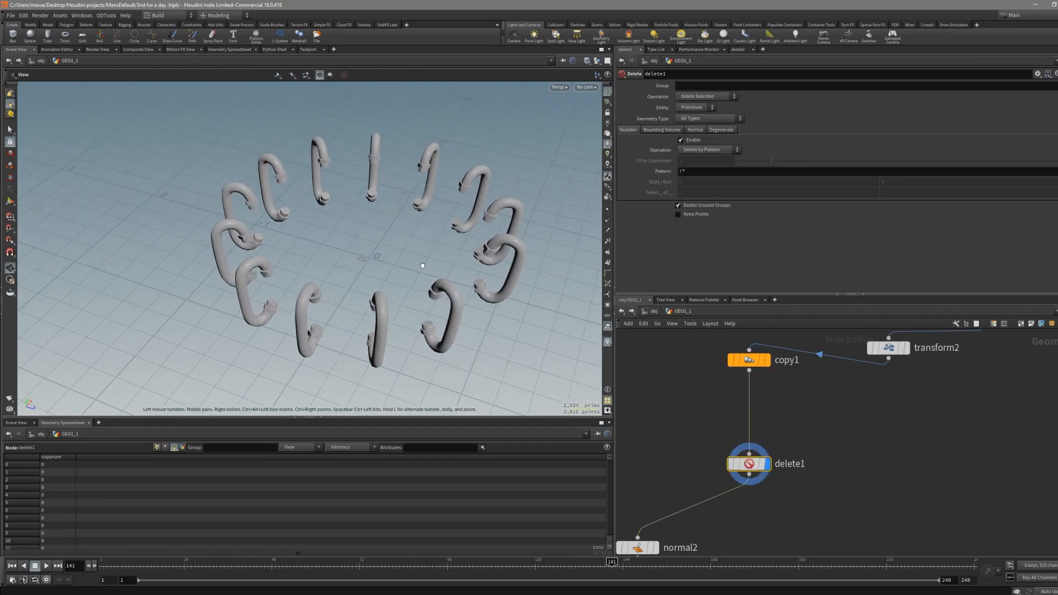
- Set the Delete node's operation to Delete by Expression and begin a rand filter expression
left_click(709, 150)
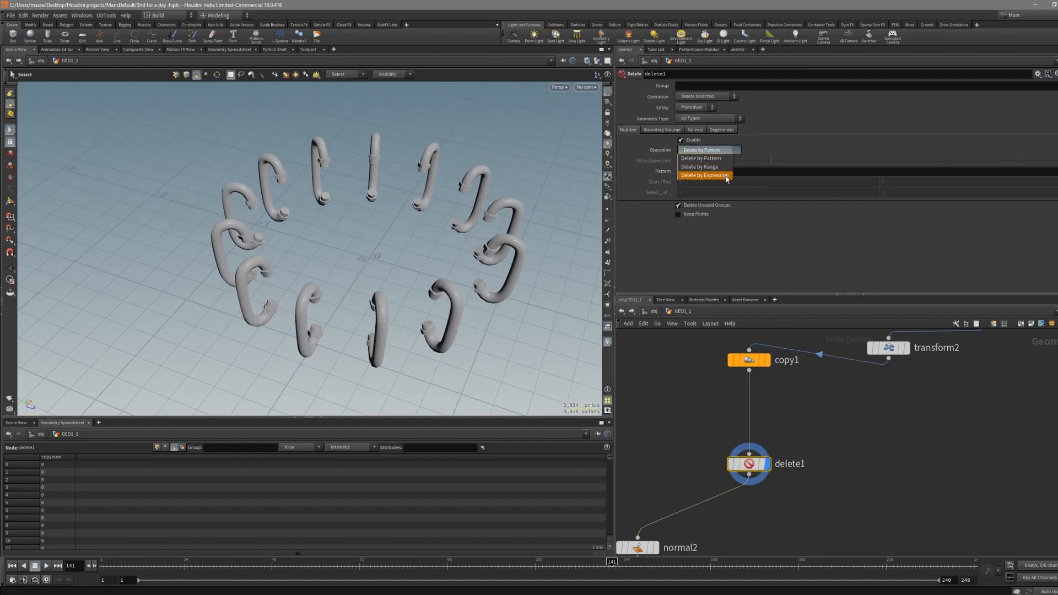
left_click(716, 176)
left_click(704, 161)
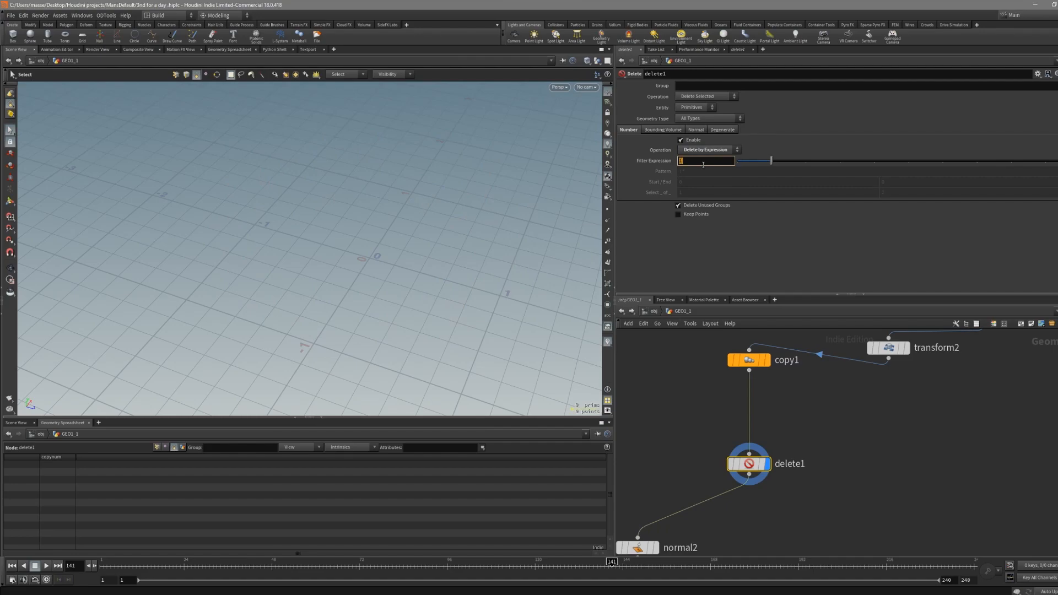
type("rand")
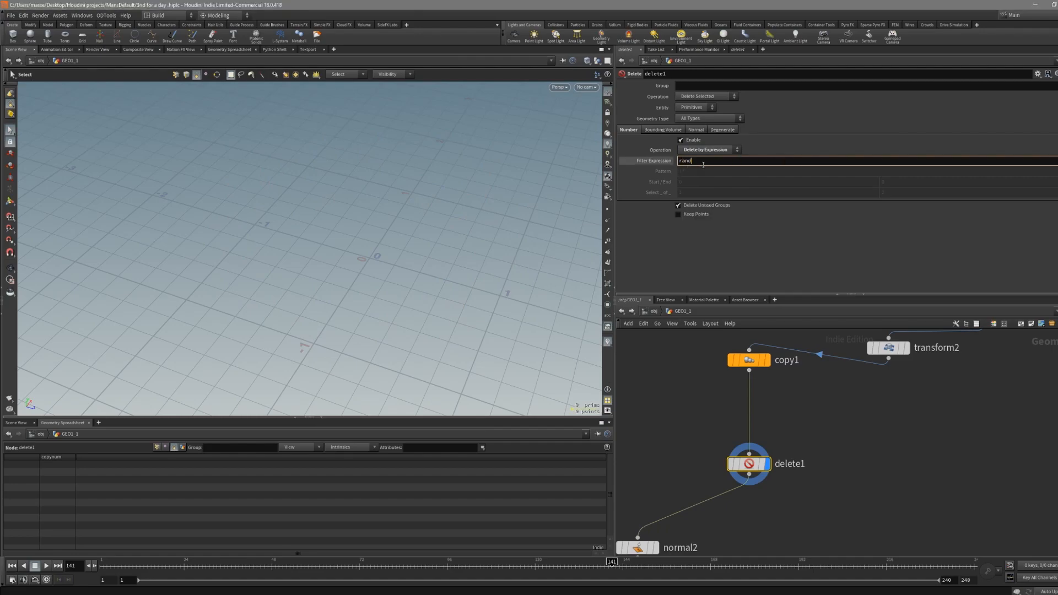
type("(0")
left_click(751, 362)
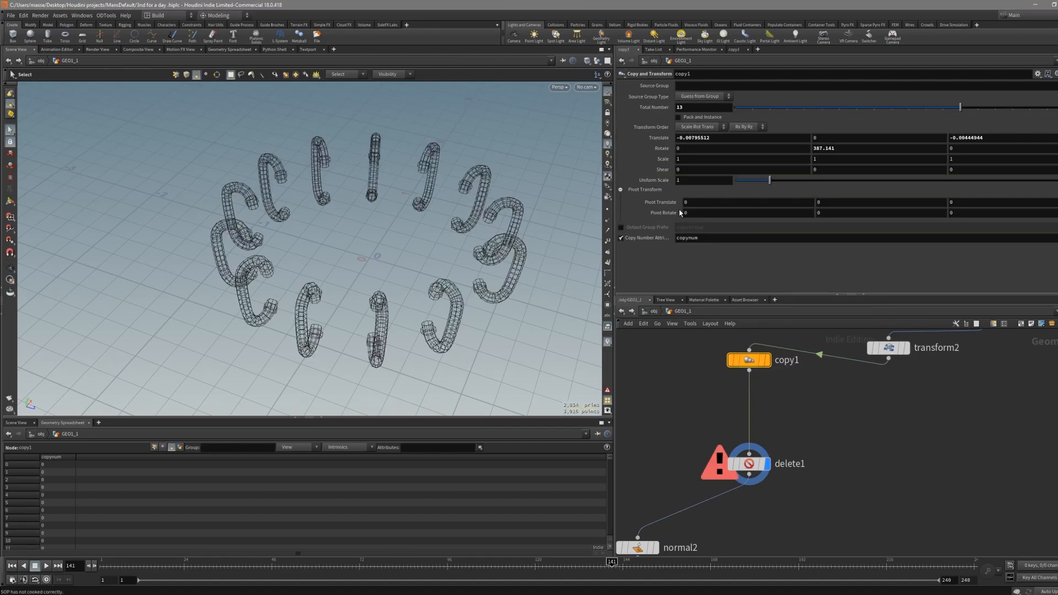
left_click(705, 242)
key("ctrl+c")
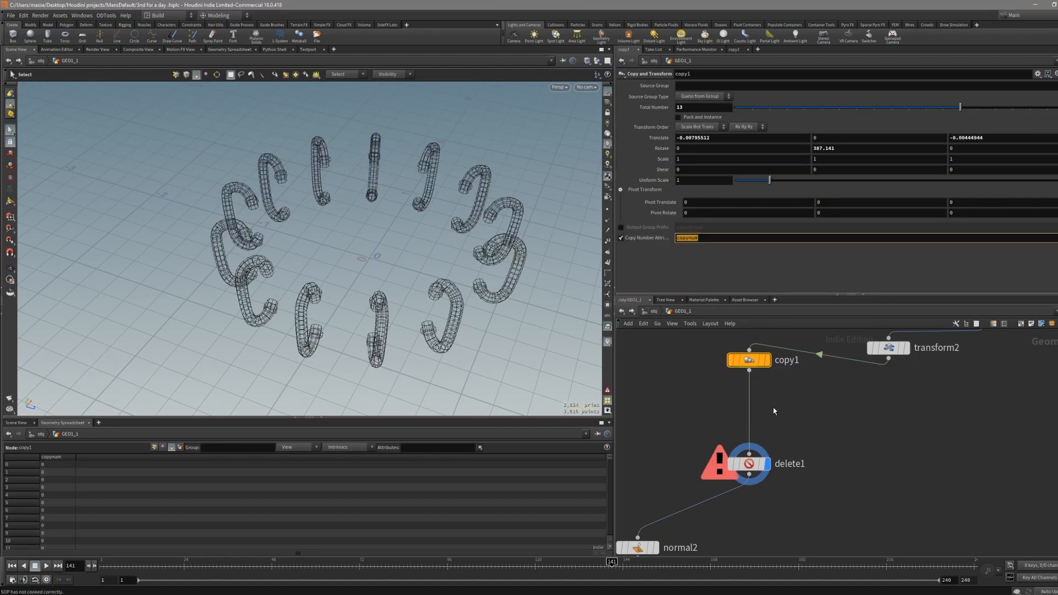
left_click(752, 463)
left_click(699, 162)
key("Left")
key("ctrl+v")
key("Return")
- Switch the Delete node's operation to Delete Non-Selected
left_click_drag(388, 245, 356, 255, "alt")
mouse_move(609, 462)
left_mouse_down()
mouse_move(611, 541)
mouse_move(607, 449)
left_mouse_up()
mouse_move(518, 351)
left_mouse_down("alt")
mouse_move(442, 270)
mouse_move(515, 323)
mouse_move(511, 348)
left_mouse_up("alt")
middle_click_drag(511, 348, 484, 329, "alt")
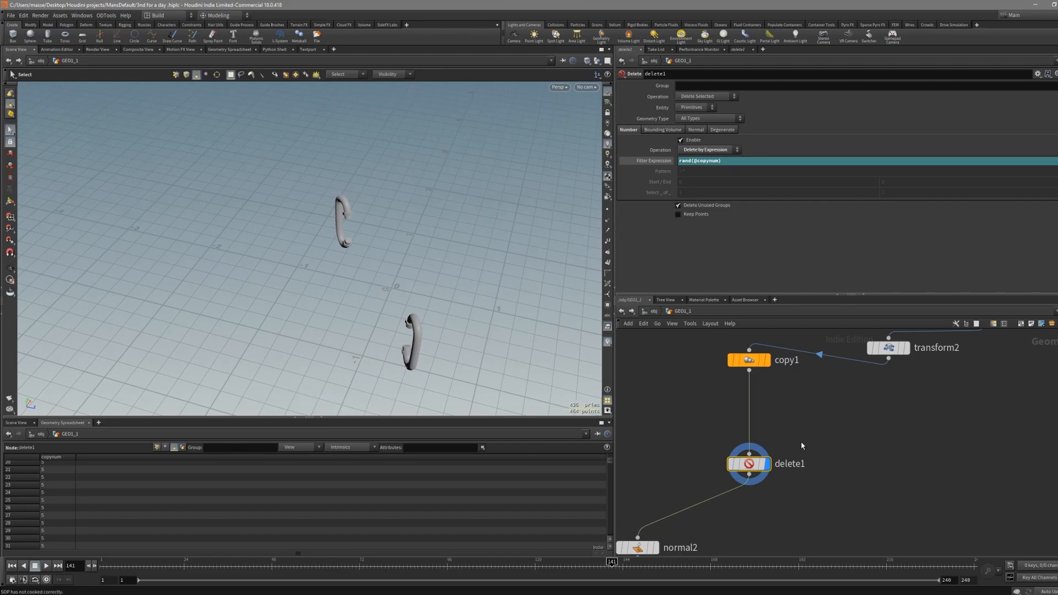
middle_click_drag(795, 423, 745, 415)
left_click(708, 97)
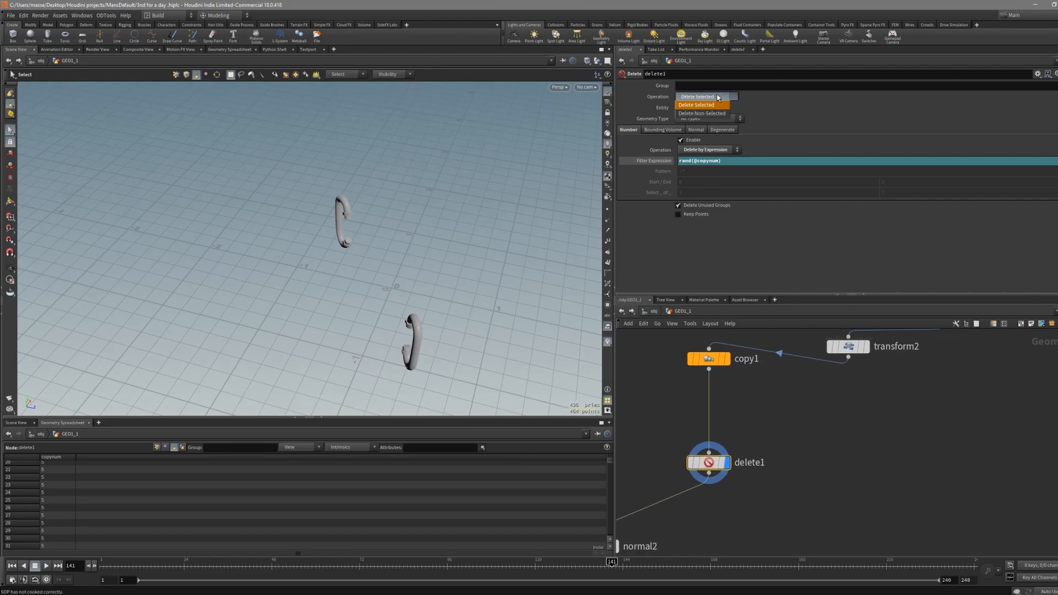
left_click(703, 113)
left_click(709, 96)
left_click(717, 104)
left_click(717, 98)
left_click(717, 112)
left_click(717, 98)
left_click(717, 104)
left_click(717, 99)
left_click(717, 114)
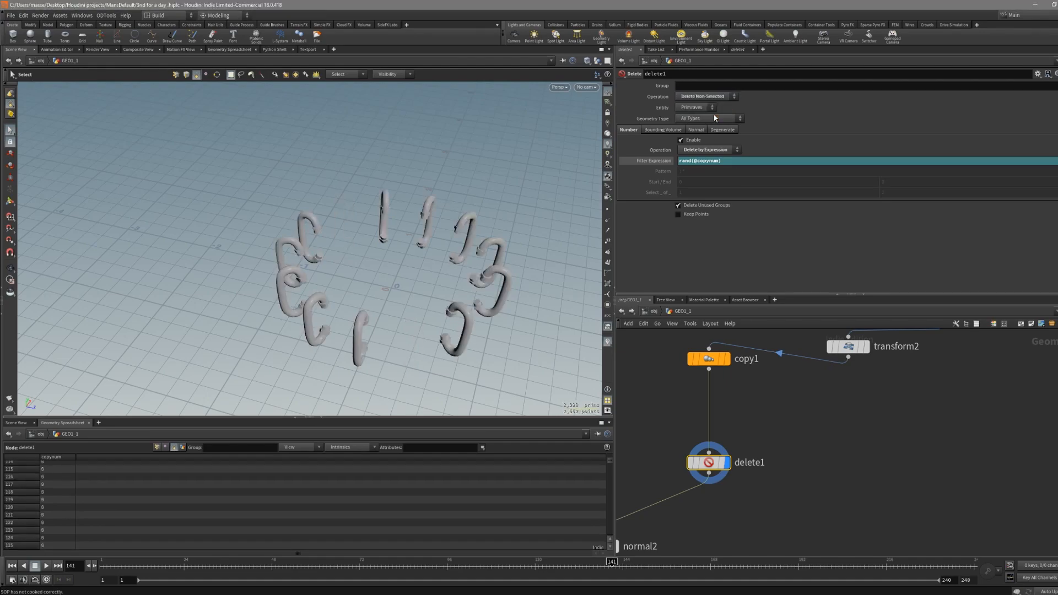
left_click_drag(499, 355, 487, 377, "alt")
middle_click_drag(729, 422, 718, 391)
left_click(719, 161)
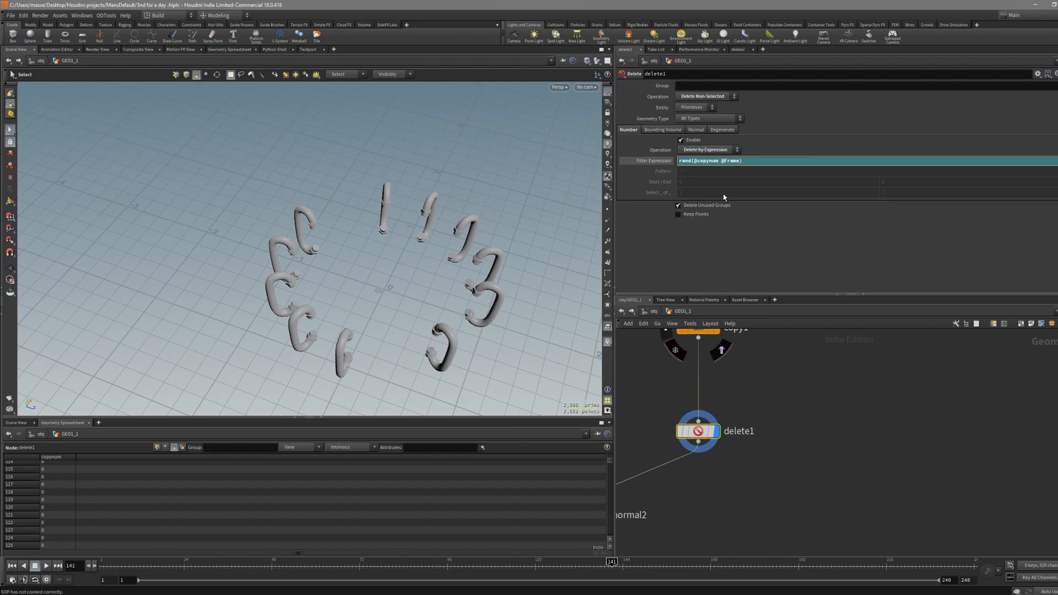
type("*")
key("Return")
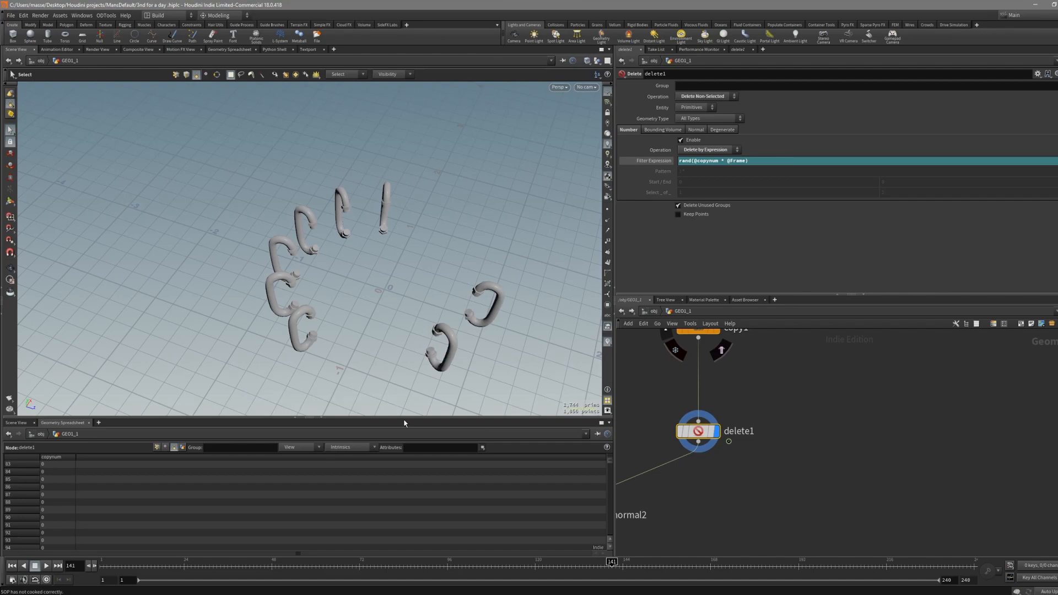
- Scrub the timeline to frame 12 to preview the random deletion of copies
scroll(701, 419, "up", 3)
scroll(718, 445, "down", 3)
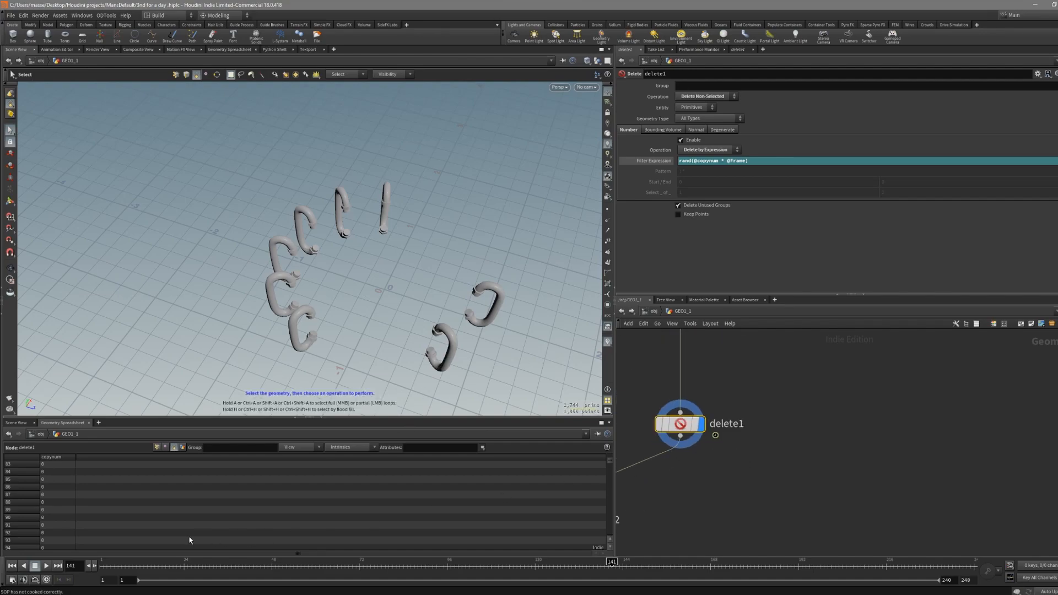
left_click_drag(612, 566, 139, 571)
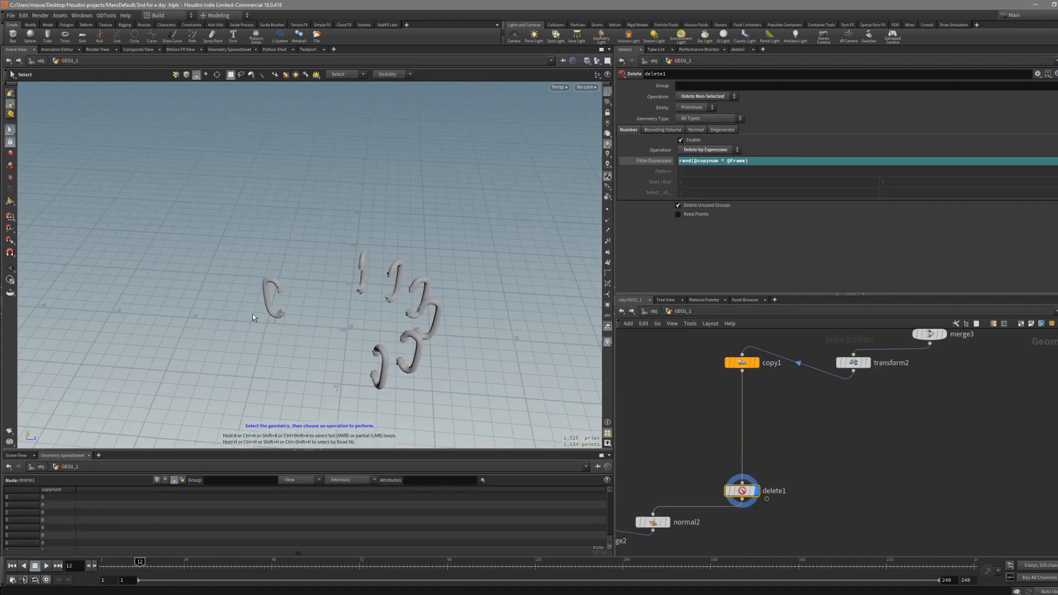
middle_click_drag(280, 348, 259, 342, "alt")
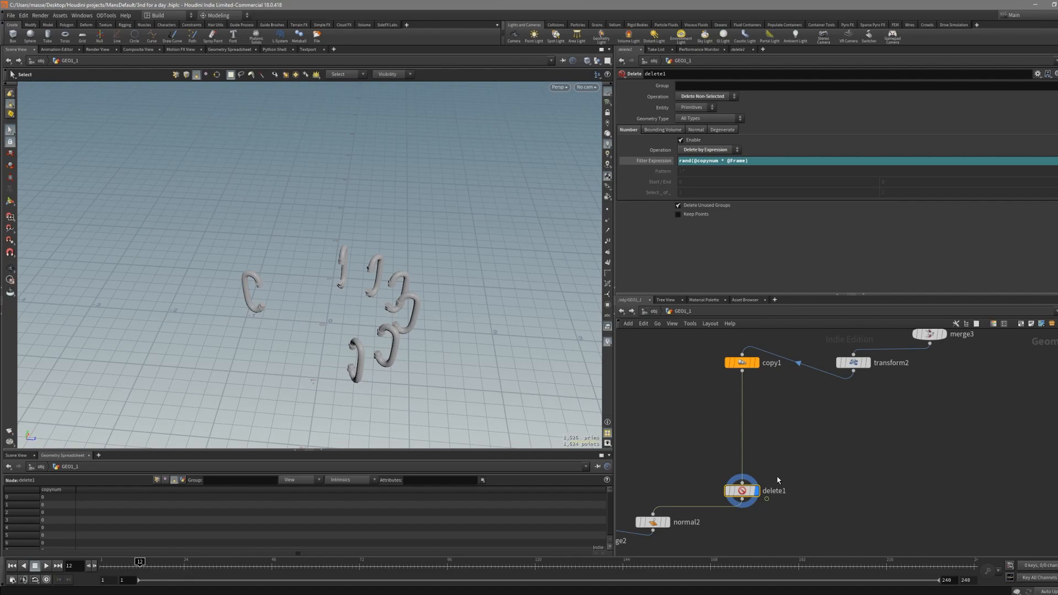
- Insert an Attribute Create node between copy1 and delete1
left_click_drag(745, 164, 734, 165)
key("Tab")
type("attcr")
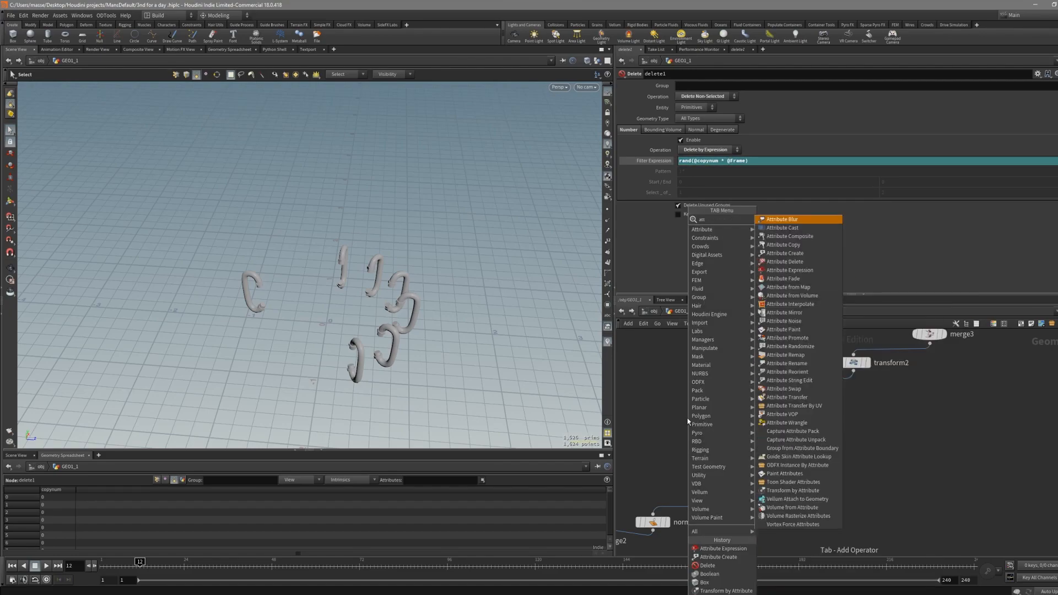
key("Return")
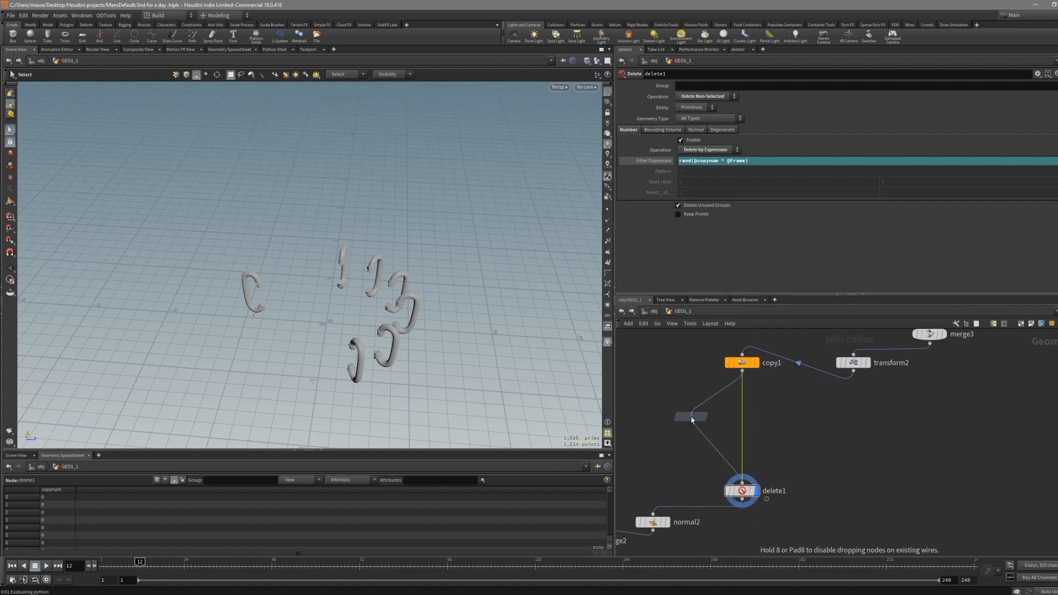
left_click(702, 414)
left_click(717, 413)
left_click_drag(702, 413, 723, 429)
- Name the new attribute randomizer
double_click(729, 129)
type("rand")
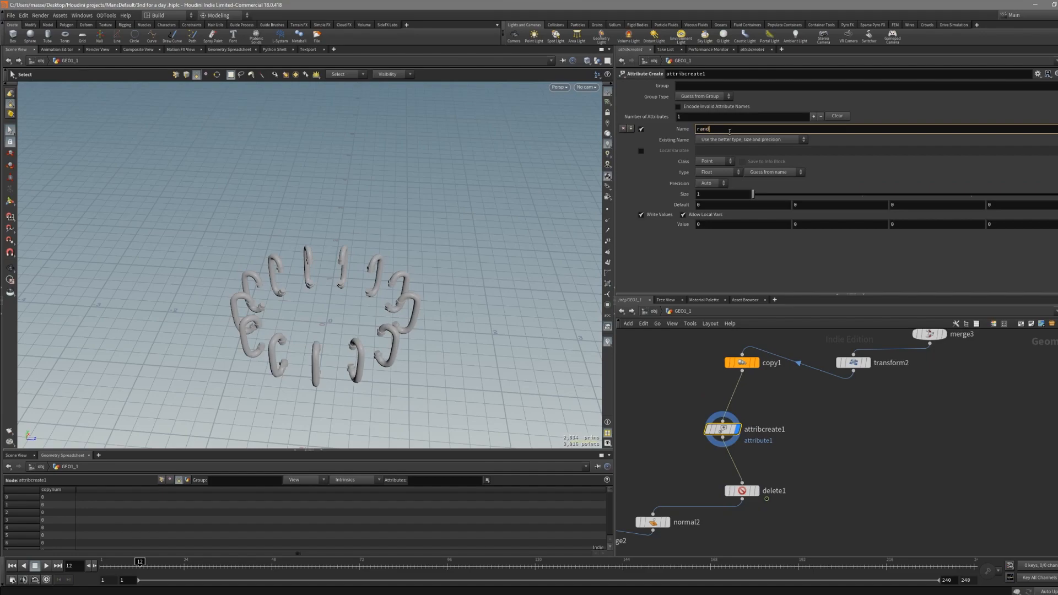
type("omizer")
key("Return")
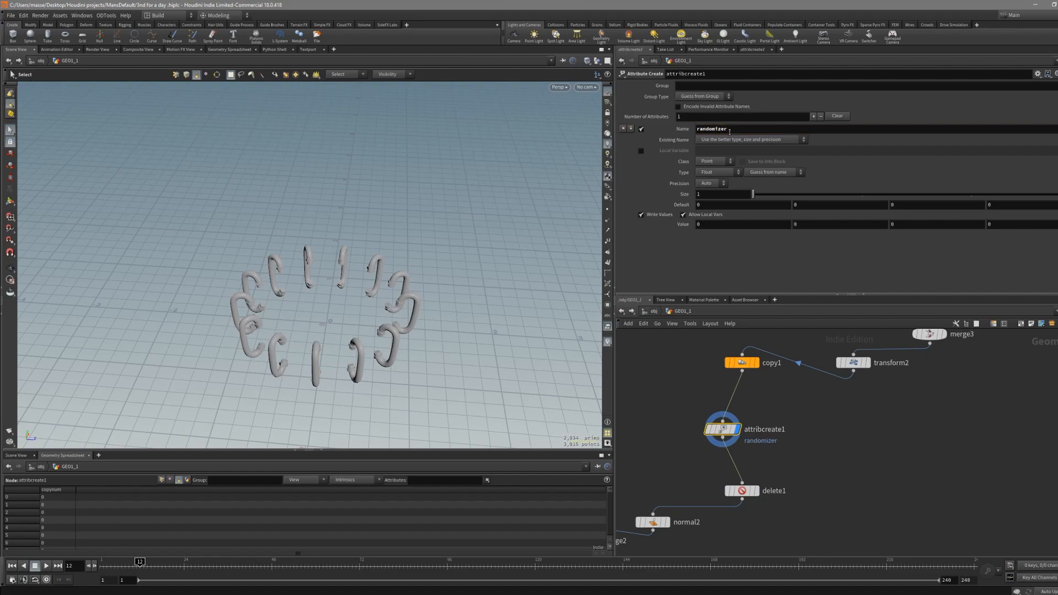
- Set the attribute class to Primitive and its value to 1.9
left_click(715, 161)
left_click(717, 177)
mouse_move(706, 223)
middle_mouse_down()
mouse_move(746, 221)
mouse_move(703, 226)
mouse_move(727, 224)
middle_mouse_up()
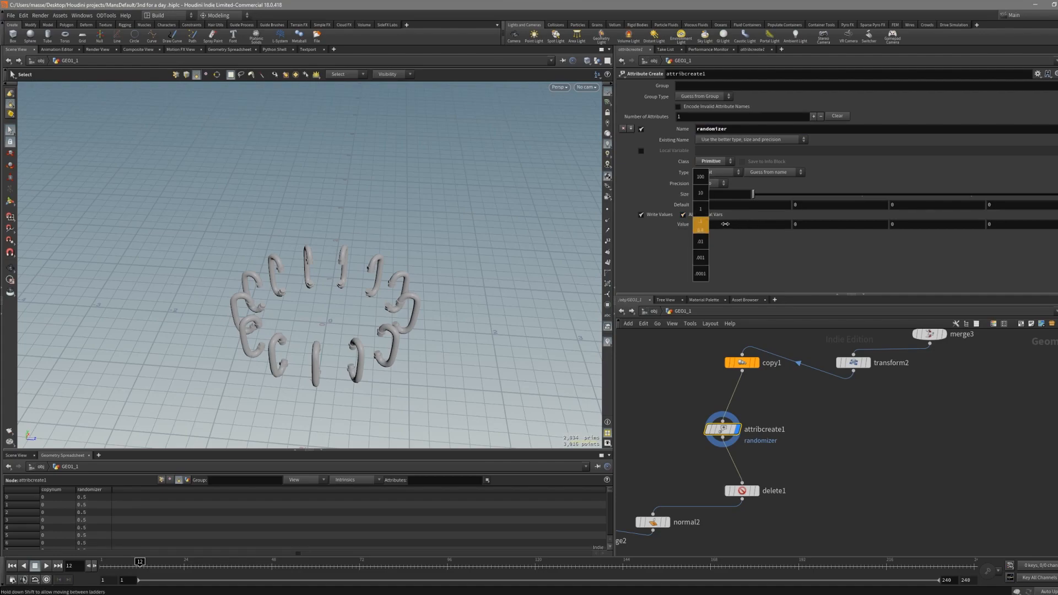
middle_click_drag(791, 224, 756, 225)
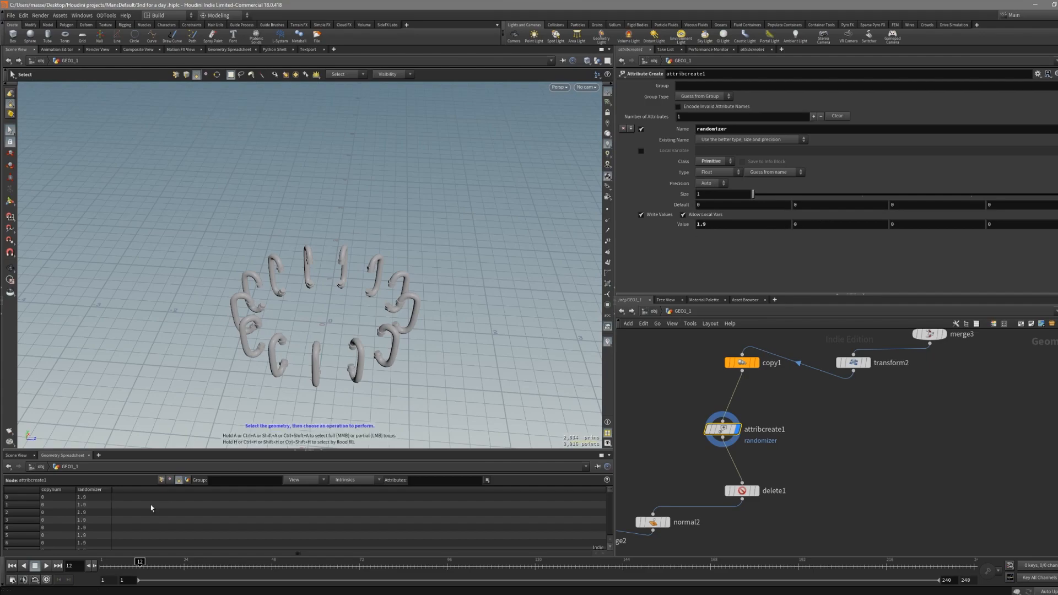
- Set the randomizer attribute's value to 2.1, keeping the class as Primitive and type as Float
left_click(724, 162)
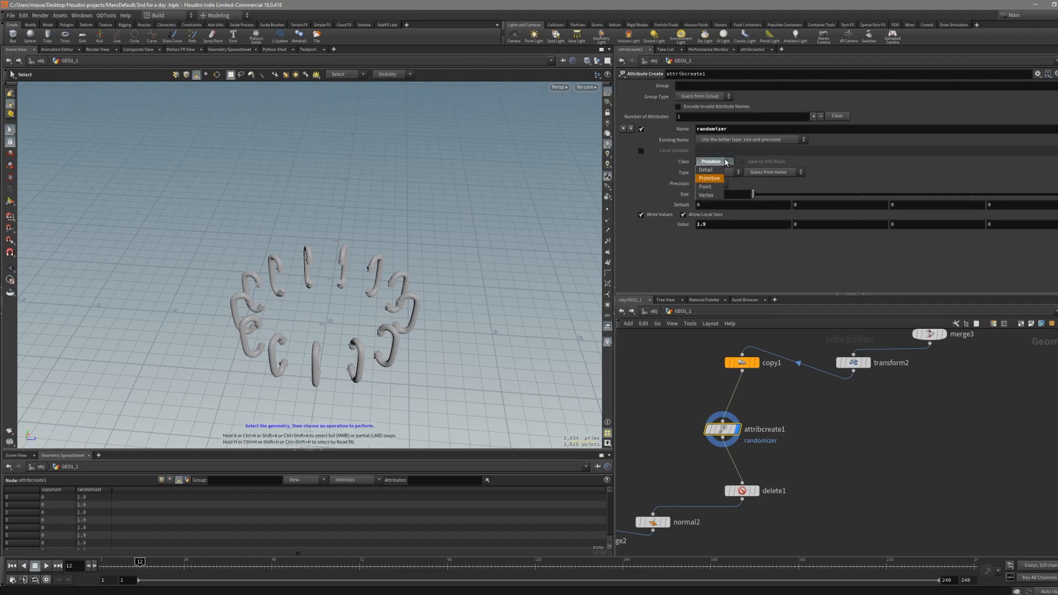
left_click(724, 162)
left_click(724, 171)
left_click(719, 179)
left_click(719, 174)
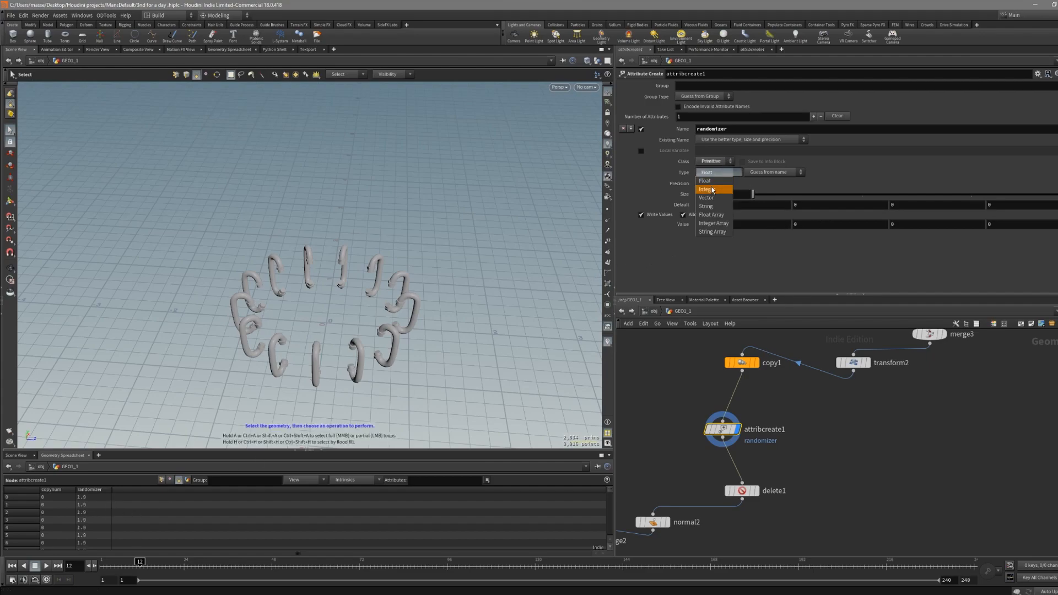
left_click(718, 189)
left_click(718, 173)
left_click(711, 181)
middle_click_drag(715, 225, 743, 231)
left_click(742, 491)
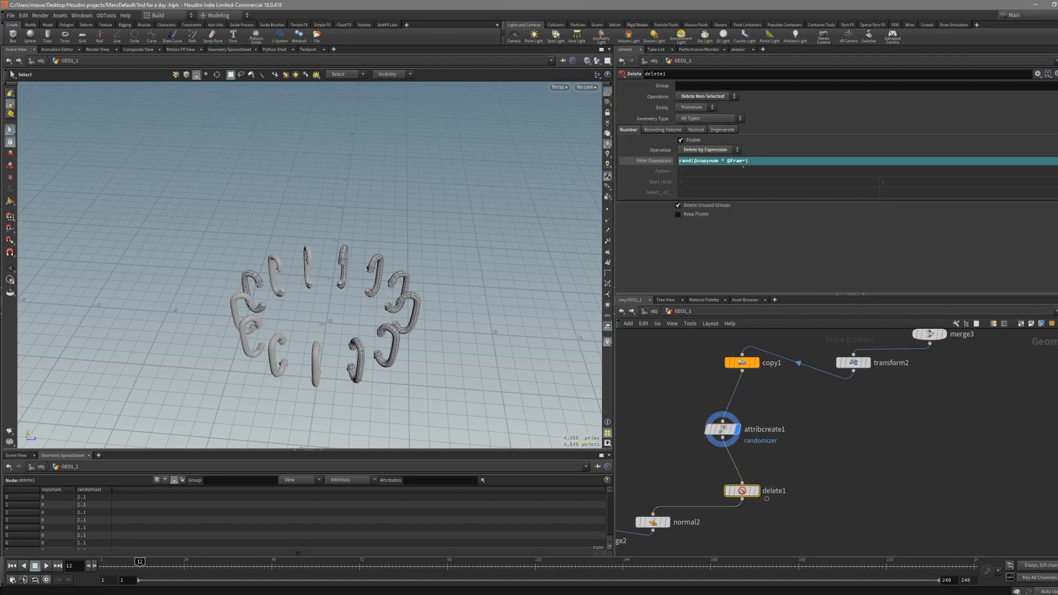
type("randomizer")
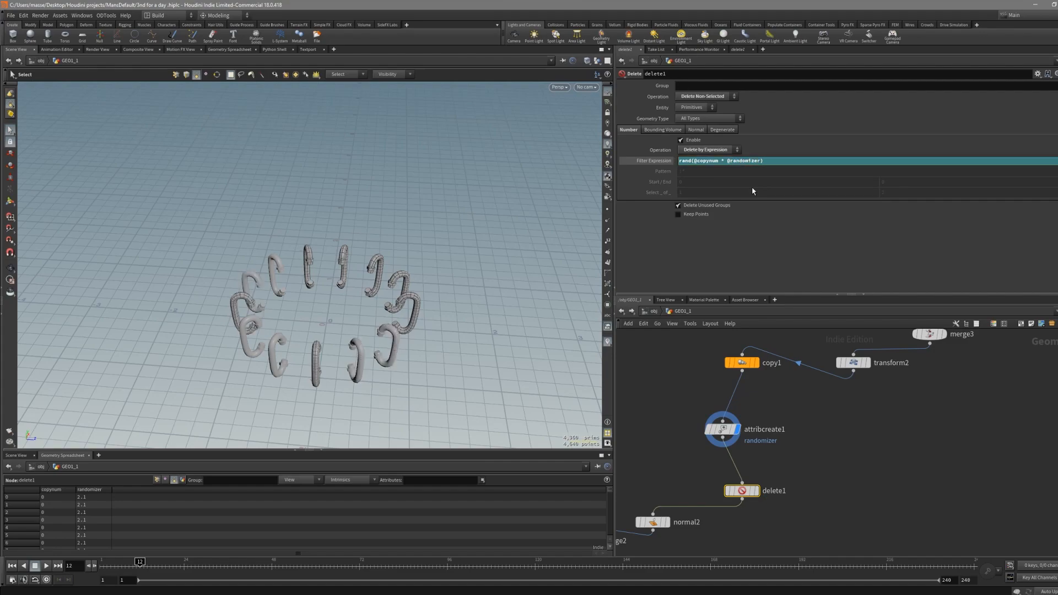
left_click(756, 490)
- Adjust the randomizer value on attribcreate1 to 0.7 while previewing which copies get deleted
left_click(722, 429)
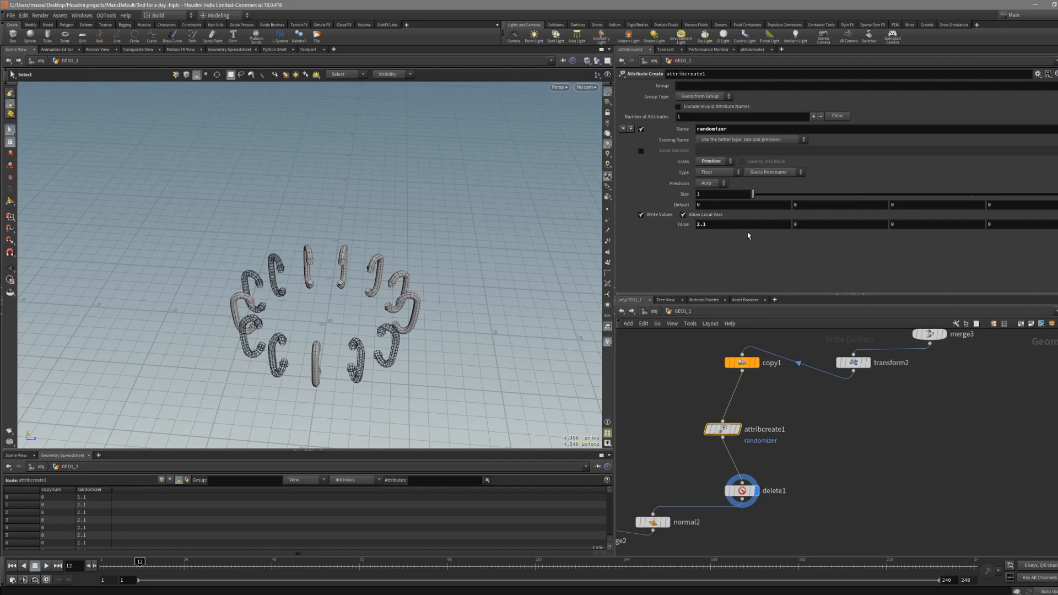
mouse_move(733, 223)
middle_mouse_down()
mouse_move(835, 225)
mouse_move(632, 224)
mouse_move(733, 229)
middle_mouse_up()
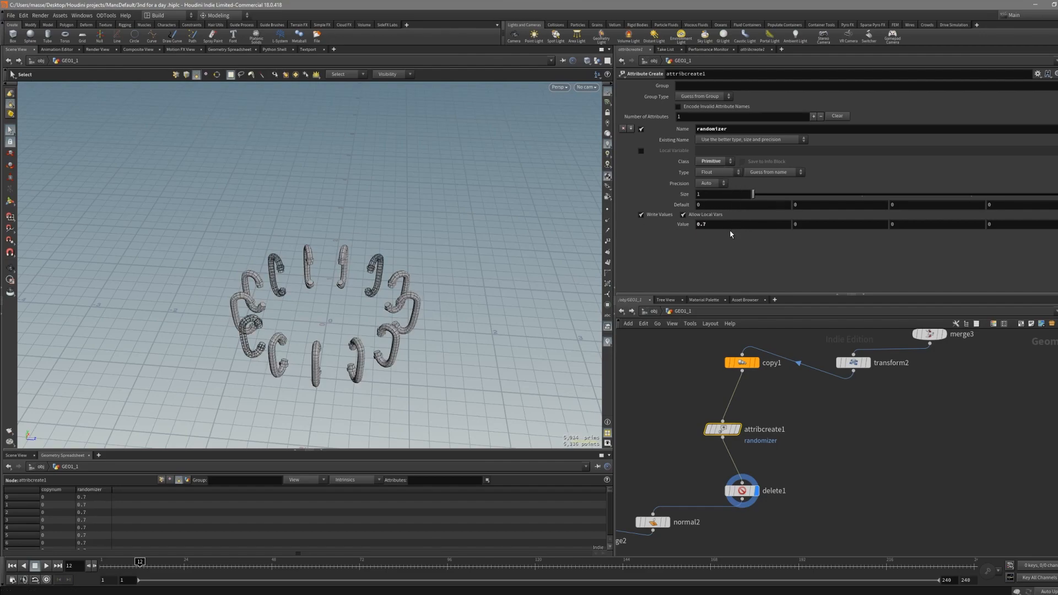
middle_click(731, 225, "ctrl")
left_click_drag(457, 265, 439, 305, "alt")
right_click_drag(440, 304, 489, 280, "alt")
left_click_drag(490, 280, 381, 286, "alt")
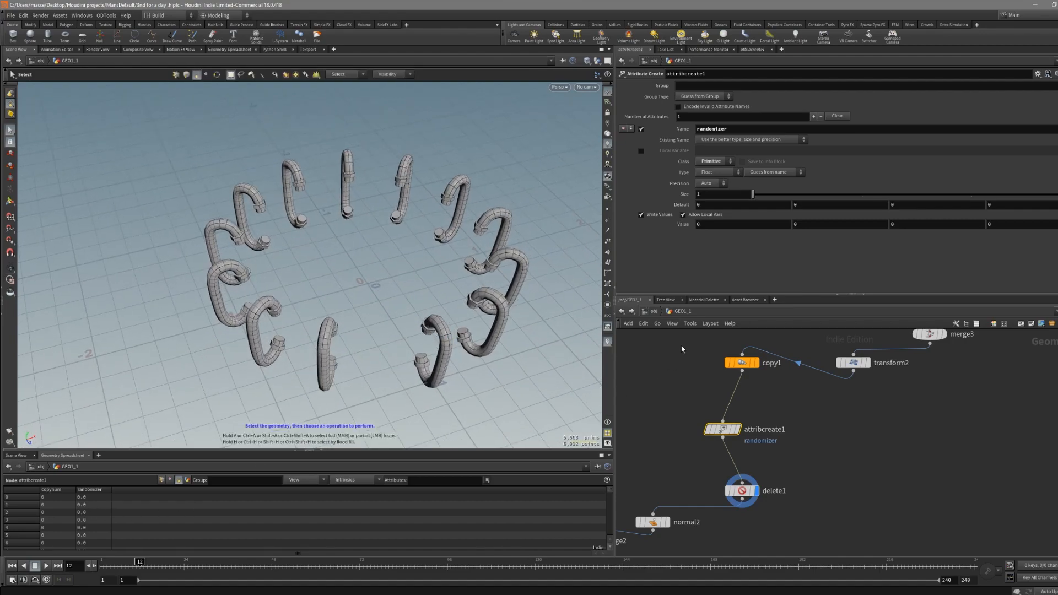
mouse_move(726, 224)
middle_mouse_down()
mouse_move(1042, 234)
mouse_move(535, 209)
mouse_move(745, 230)
mouse_move(728, 231)
middle_mouse_up()
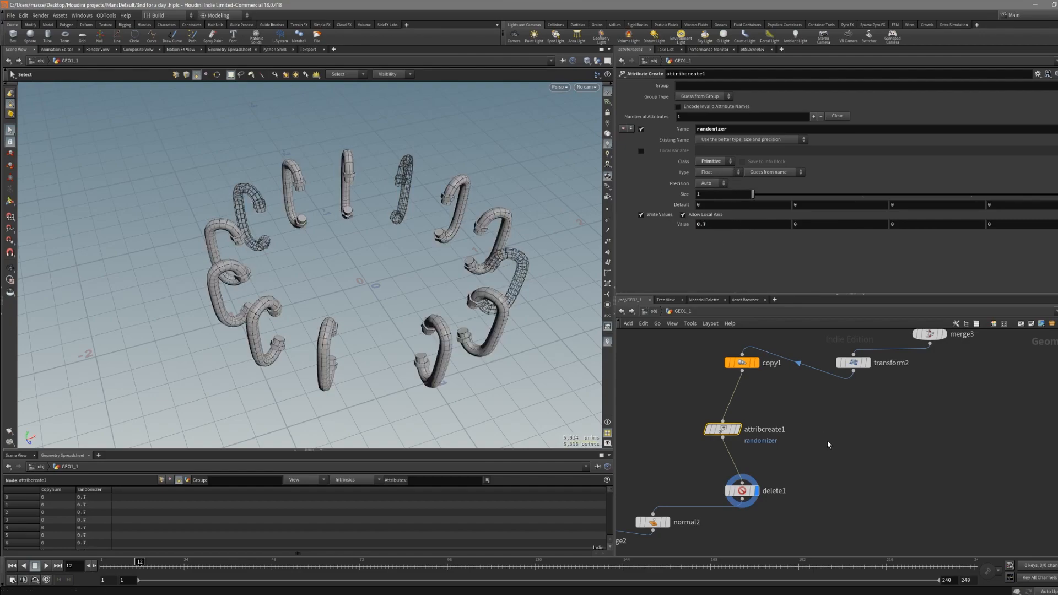
- Insert an Attribute Expression node between copy1 and attribcreate1
left_click_drag(735, 430, 747, 437)
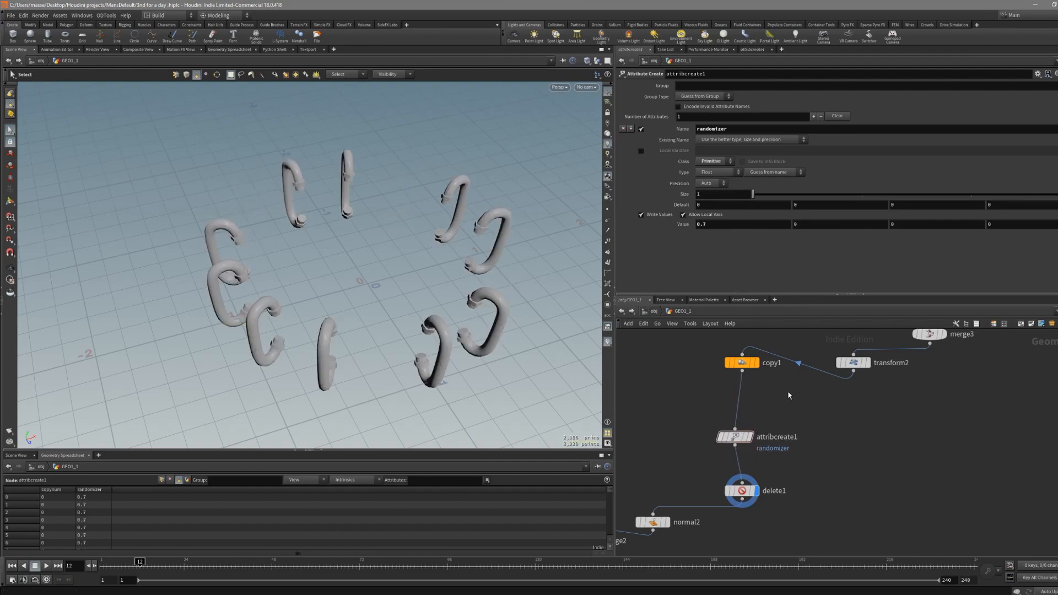
left_click(736, 359)
key("Tab")
mouse_move(705, 400)
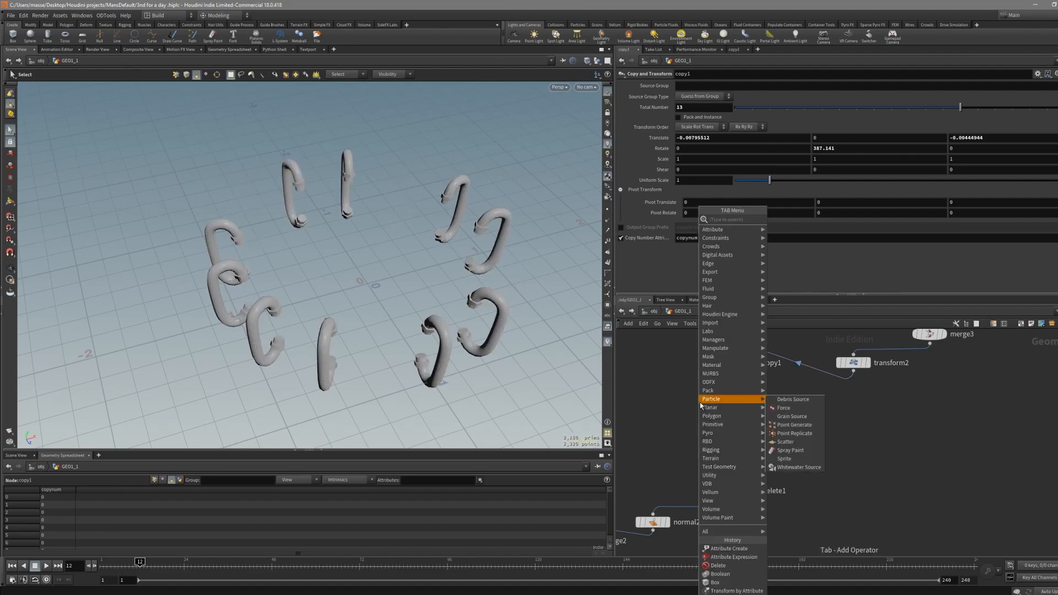
key("Escape")
key("Tab")
type("a")
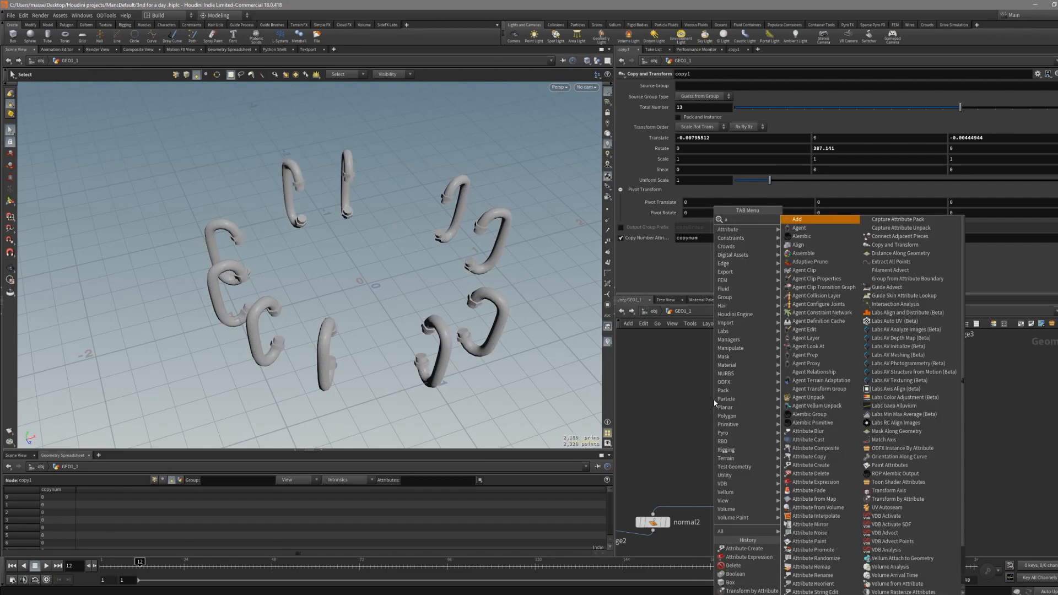
type("tt e")
key("Return")
left_click(715, 403)
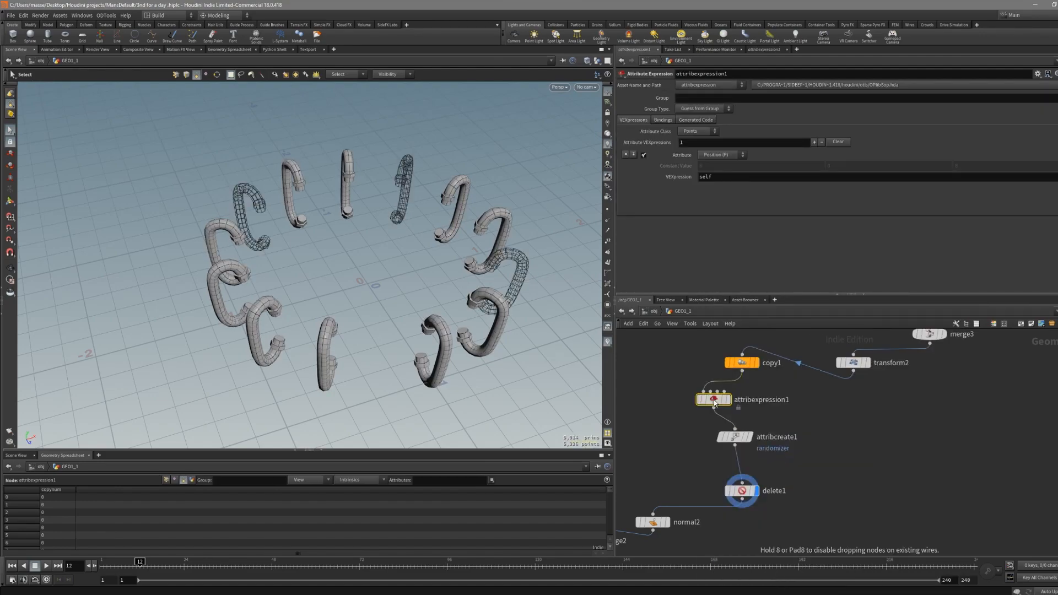
- Set the Attribute Expression to a custom attribute named copynum
left_click(722, 155)
left_click(729, 164)
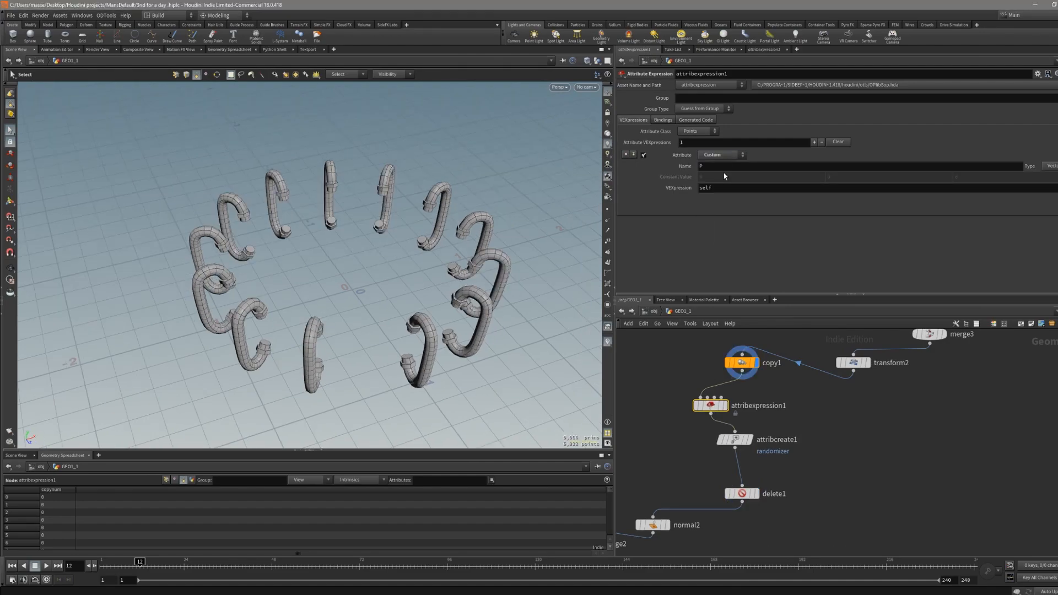
left_click(750, 362)
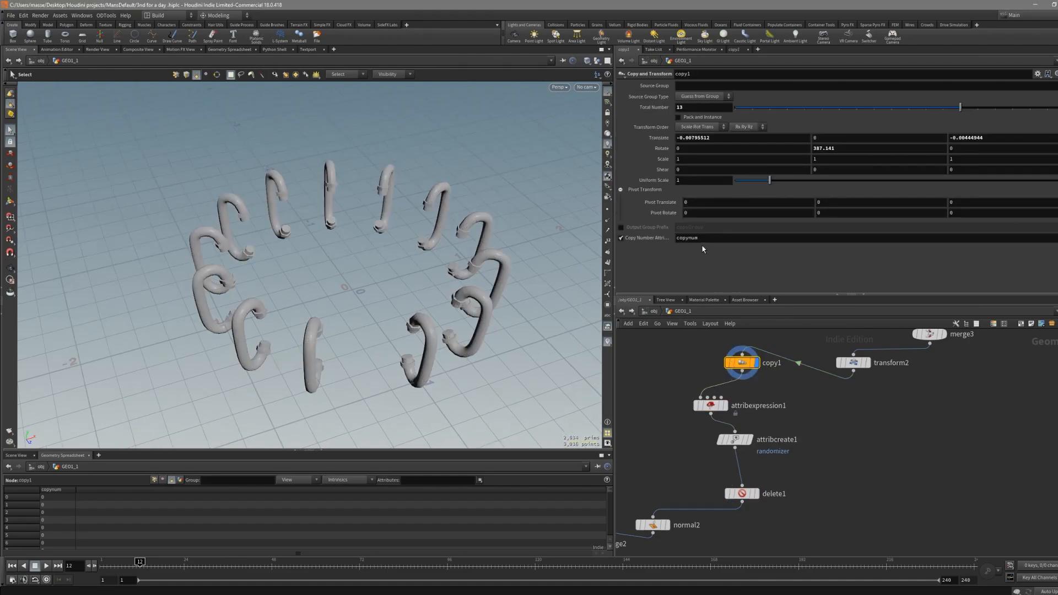
left_click(710, 405)
left_click(716, 188)
double_click(716, 188)
type("copynum")
key("Return")
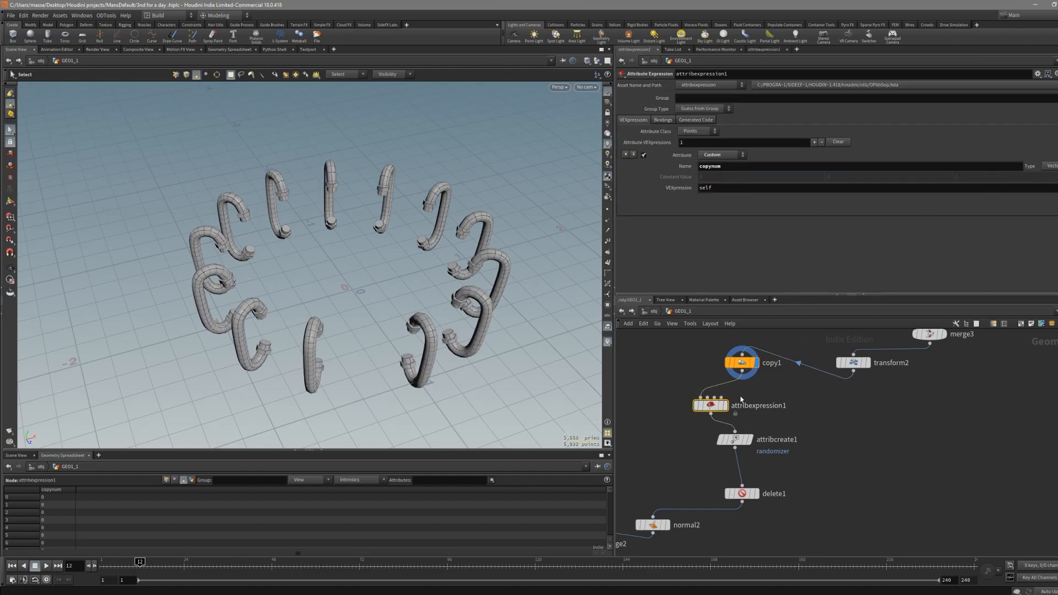
- Set the custom copynum attribute's type to Integer
middle_click(742, 362)
left_click(1051, 166)
left_click(1051, 176)
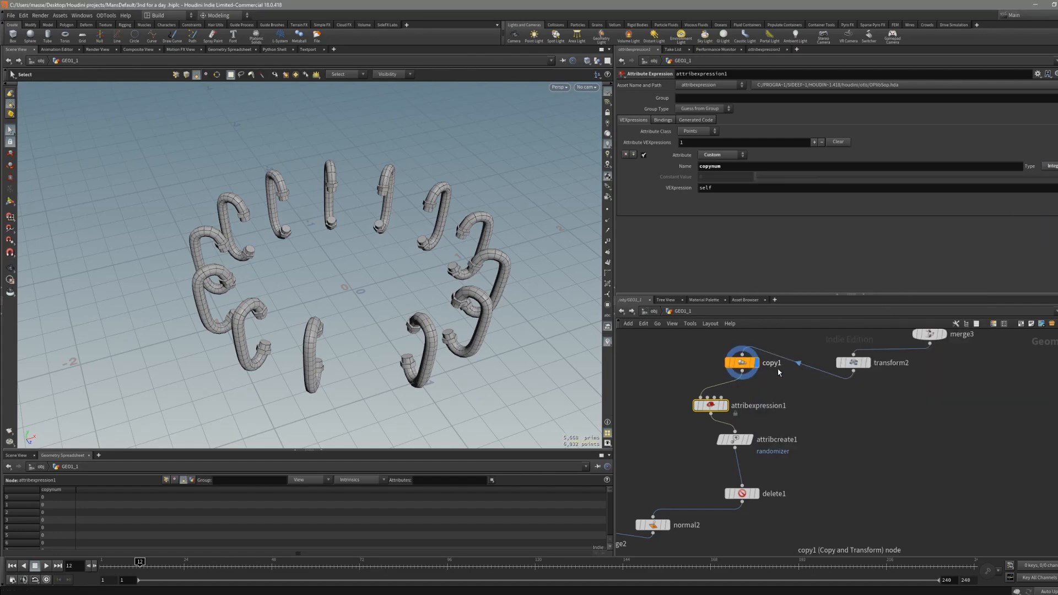
middle_click_drag(778, 381, 767, 419)
middle_click(733, 400)
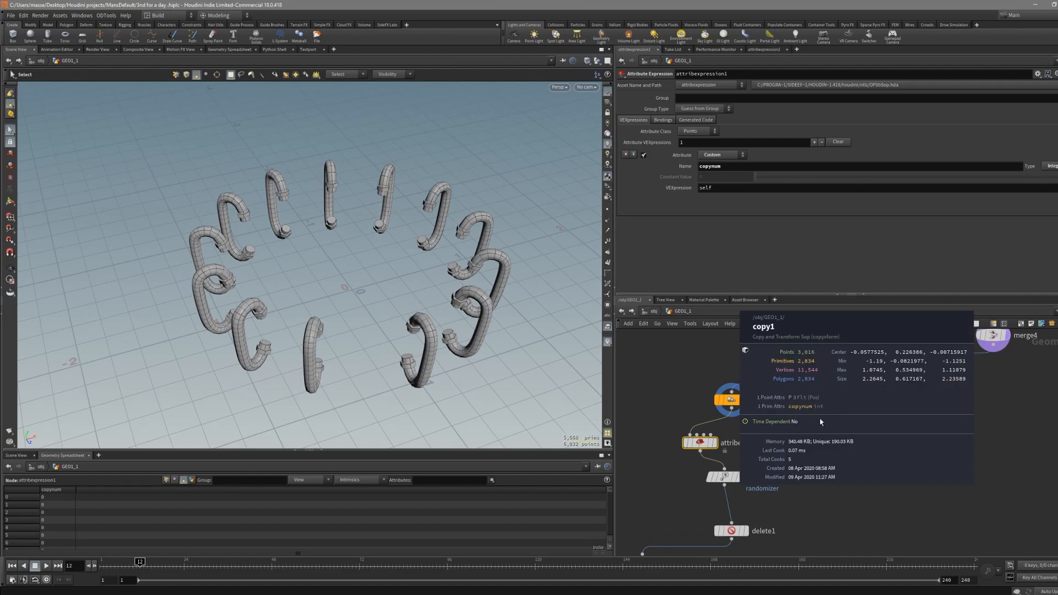
- Set the attribute class to Primitives and the VEXpression to self + 1
left_click(697, 131)
left_click(697, 149)
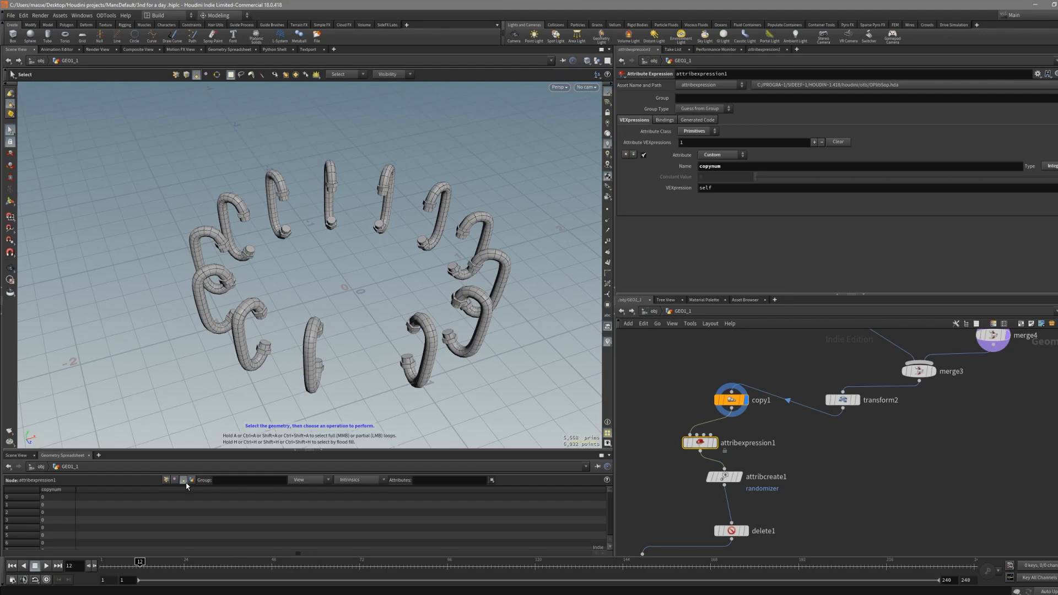
scroll(45, 522, "down", 2)
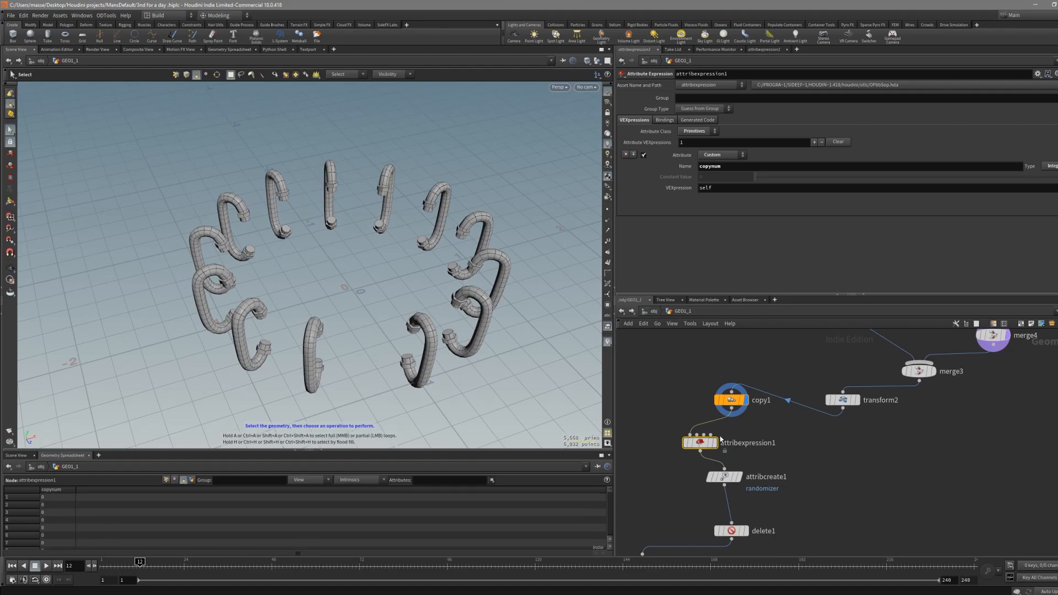
left_click(722, 188)
type("+ 1")
key("Return")
scroll(55, 504, "up", 1)
scroll(63, 508, "down", 15)
scroll(609, 513, "down", 8)
mouse_move(611, 497)
left_mouse_down()
mouse_move(609, 536)
mouse_move(611, 481)
left_mouse_up()
middle_click_drag(391, 350, 401, 342, "alt")
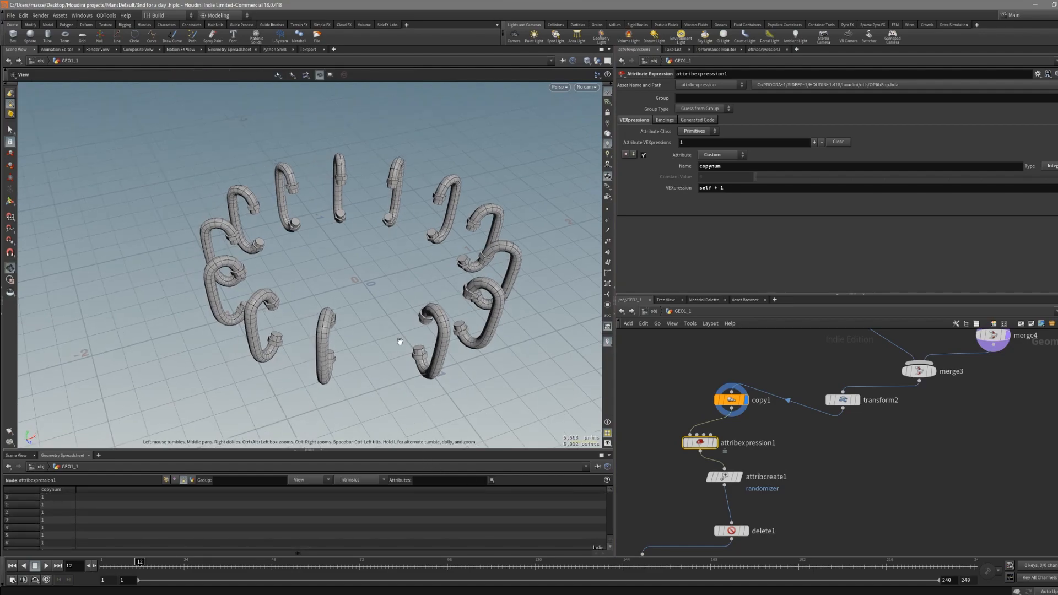
left_click_drag(401, 343, 423, 325, "alt")
- Display the attribcreate1 node's output in the viewport
left_click(725, 477)
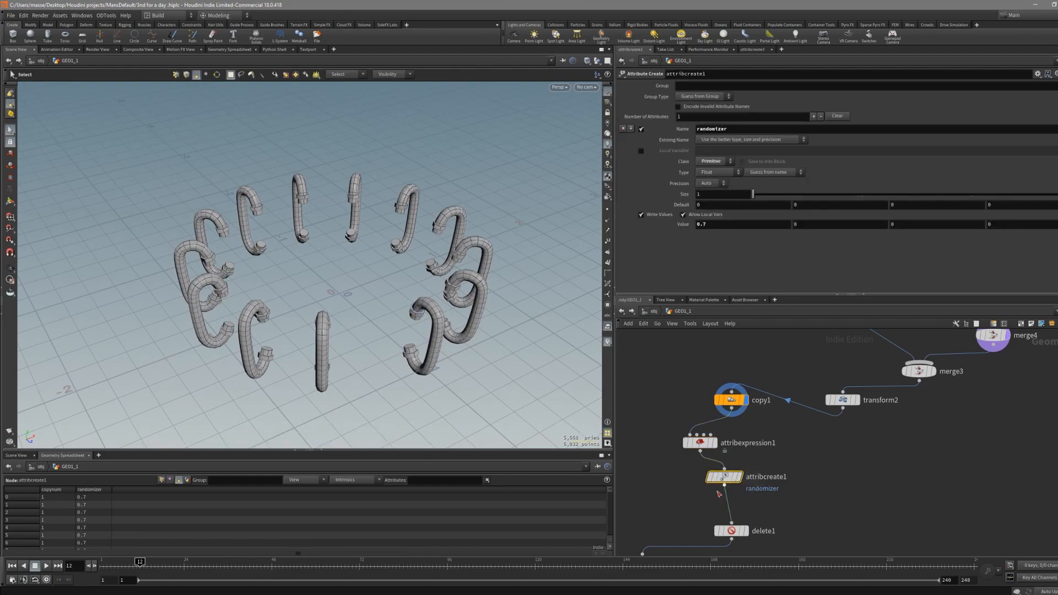
left_click(740, 477)
middle_click_drag(441, 424, 461, 400, "alt")
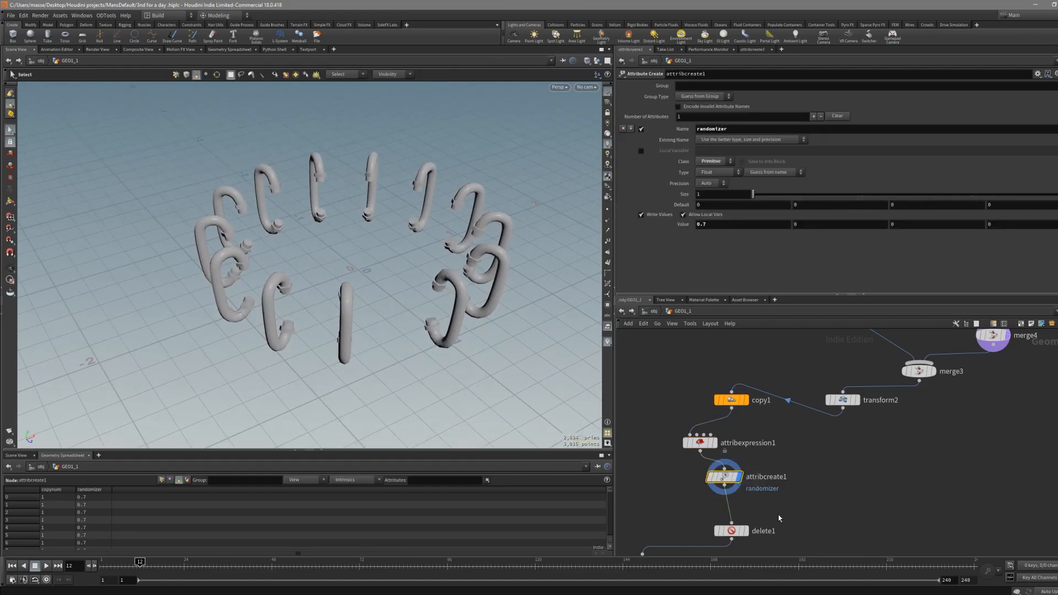